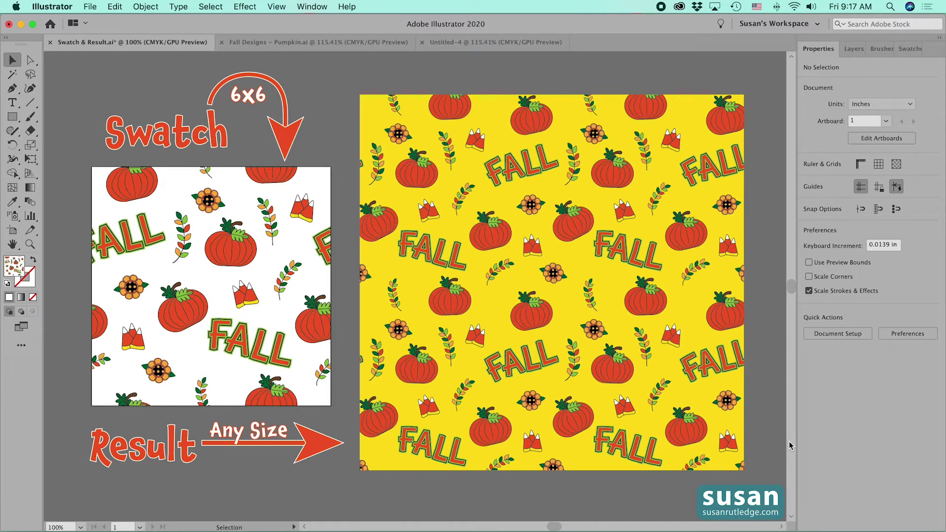
- Hide the yellow pattern result and both label-and-arrow groups, leaving only the white swatch group displayed
left_click(861, 53)
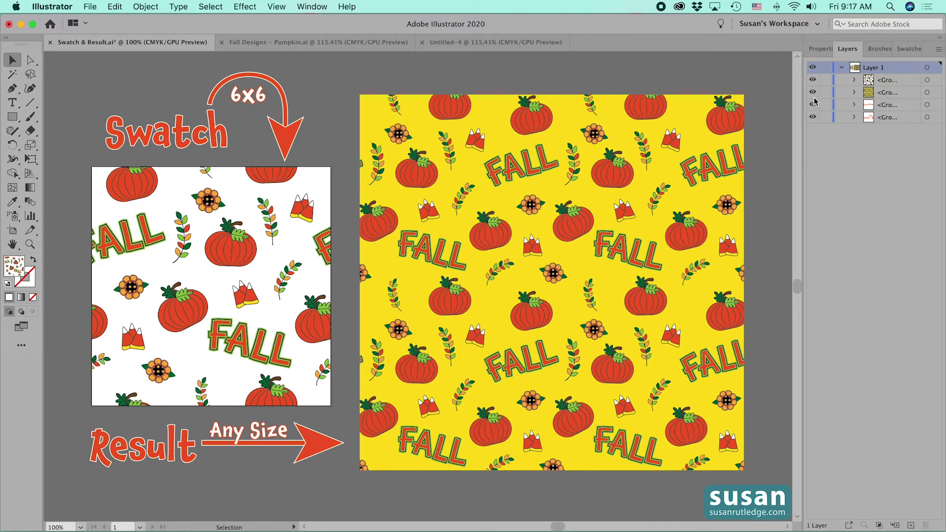
left_click(812, 92)
left_click(812, 105)
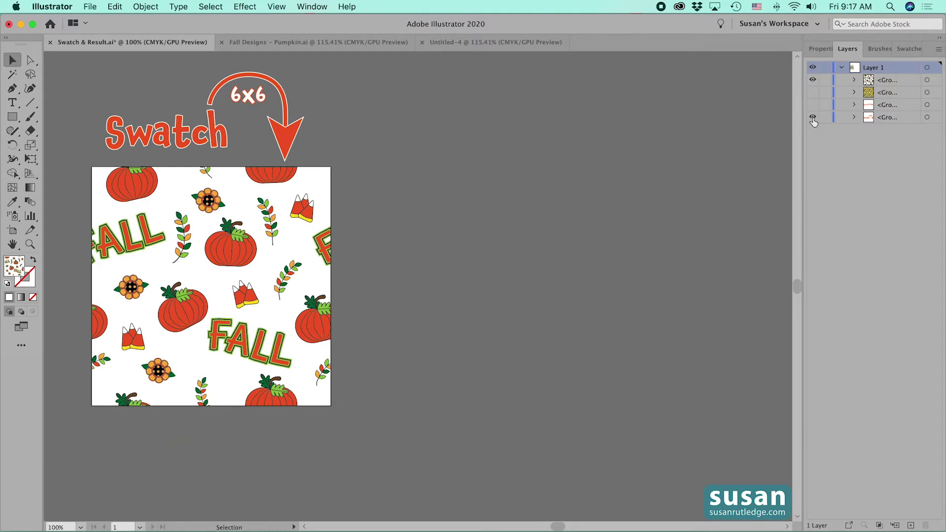
left_click(812, 117)
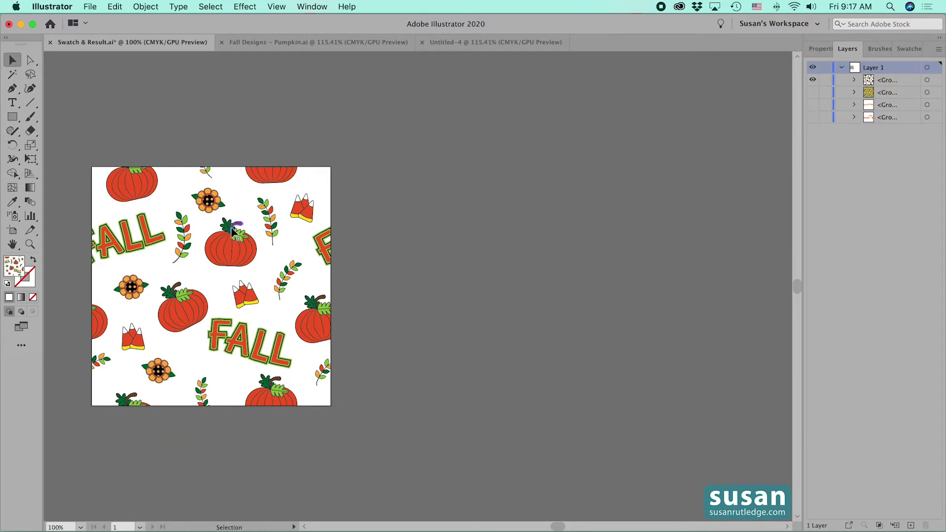
- Duplicate the swatch artwork to the right, below, to the left and above the original so the edges tile seamlessly
scroll(230, 227, "left", 10)
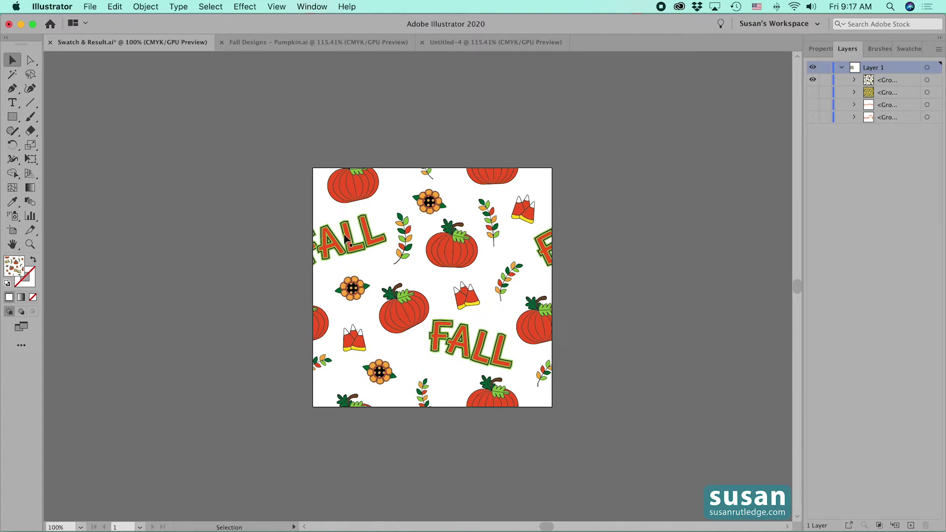
left_click(448, 264)
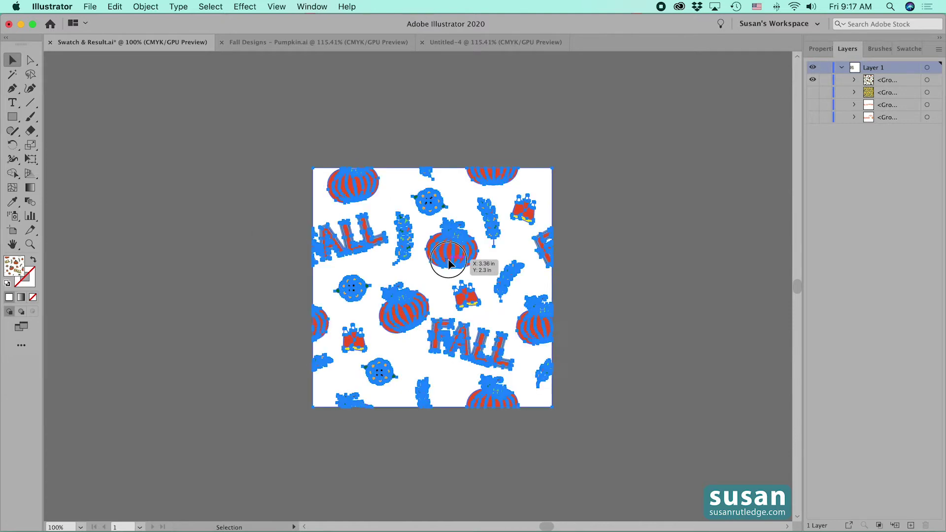
left_click_drag(448, 263, 685, 262)
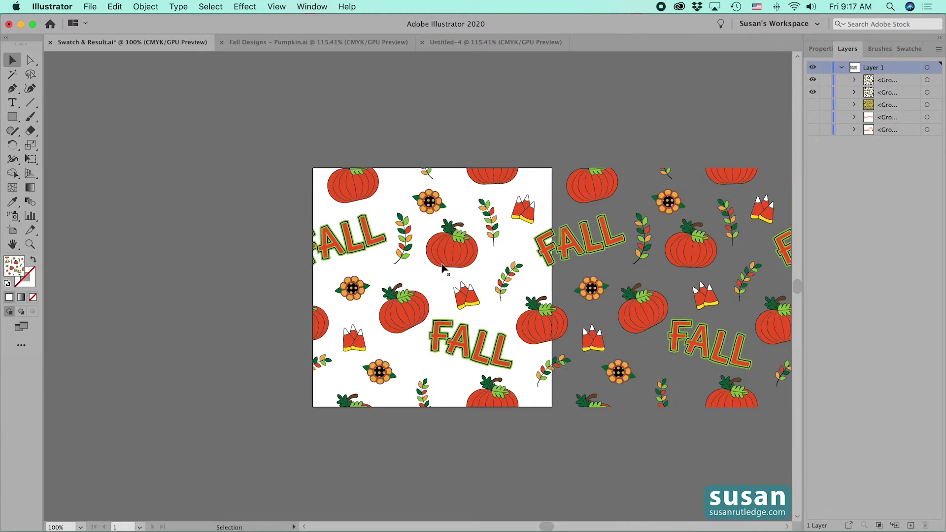
left_click_drag(447, 257, 453, 500)
left_click_drag(404, 320, 166, 314)
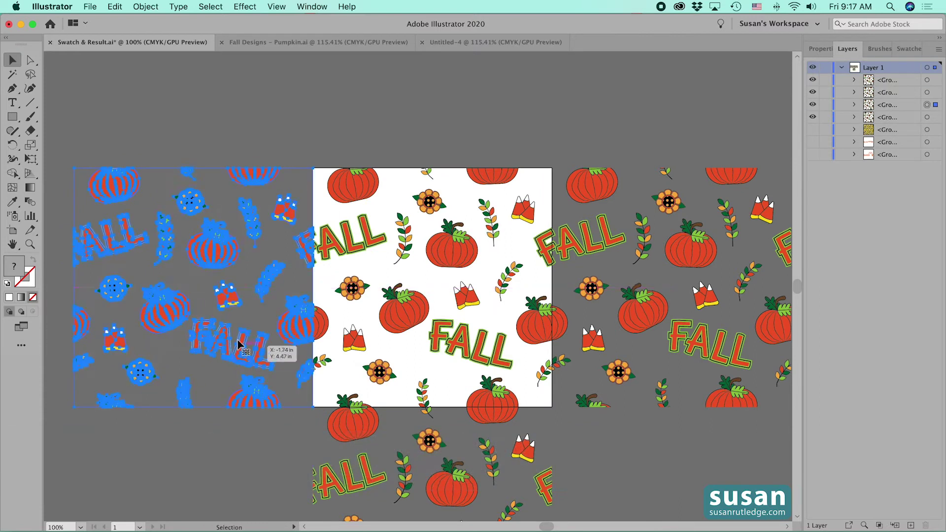
left_click(405, 320)
left_click_drag(405, 320, 408, 78)
left_click(650, 93)
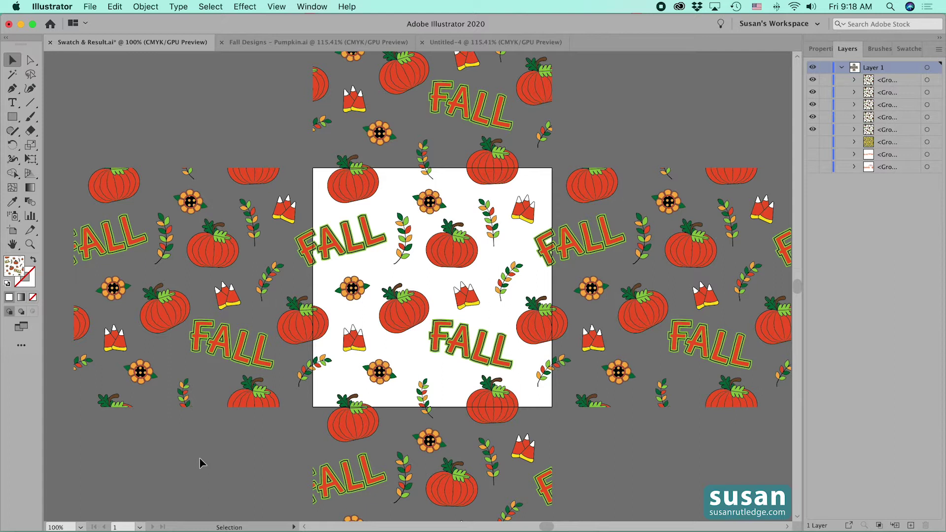
- Delete the four swatch copies surrounding the original
left_click_drag(314, 105, 383, 110)
key("Delete")
left_click(625, 365)
key("Delete")
left_click(315, 468)
key("Delete")
left_click(227, 360)
key("Delete")
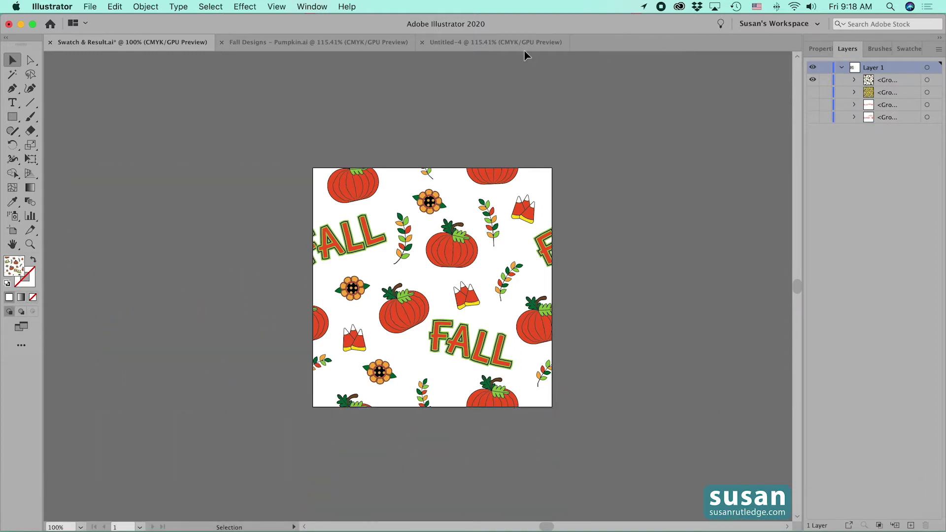
- In the Untitled-4 document, create a 6 in by 6 in square and place it in the right half of the artboard
left_click(482, 44)
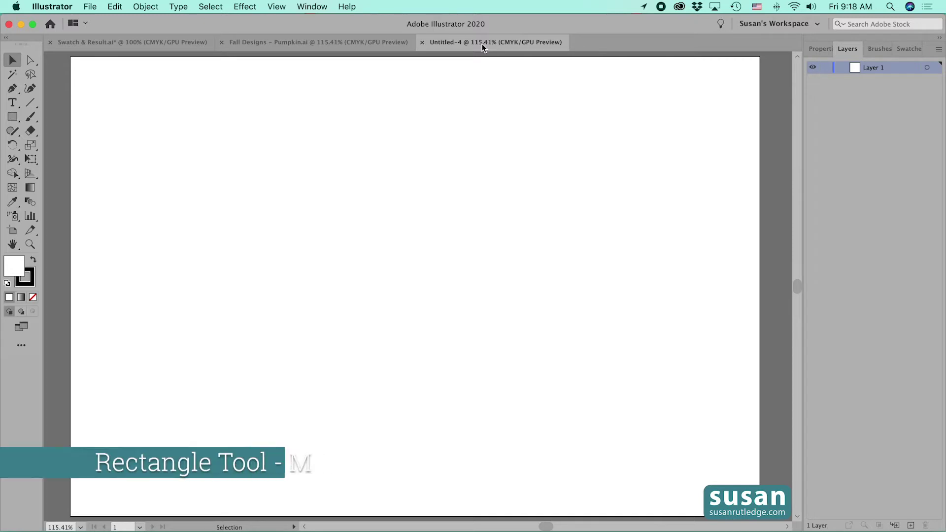
key("m")
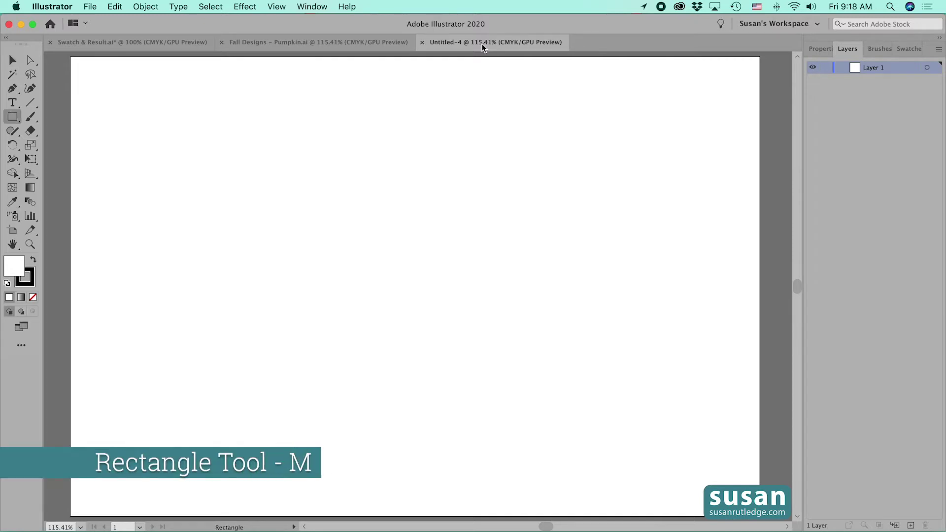
left_click(362, 235)
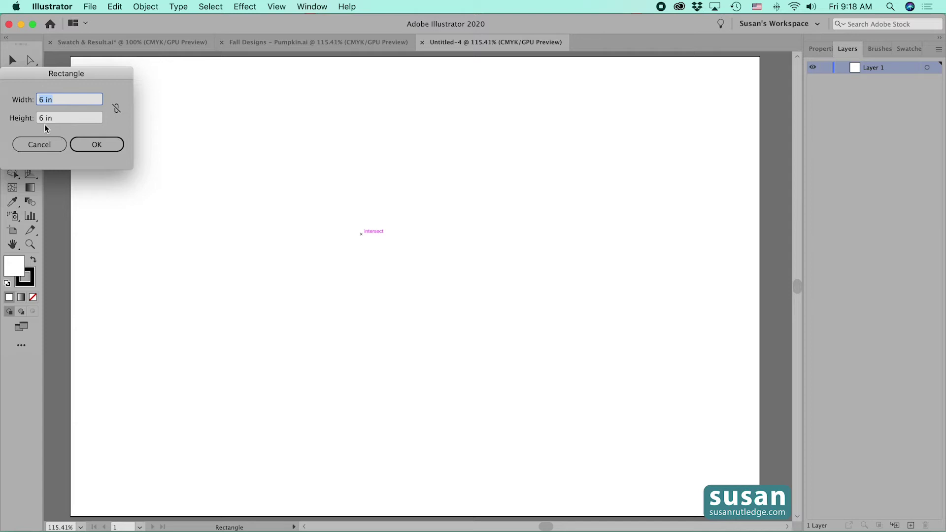
left_click(91, 145)
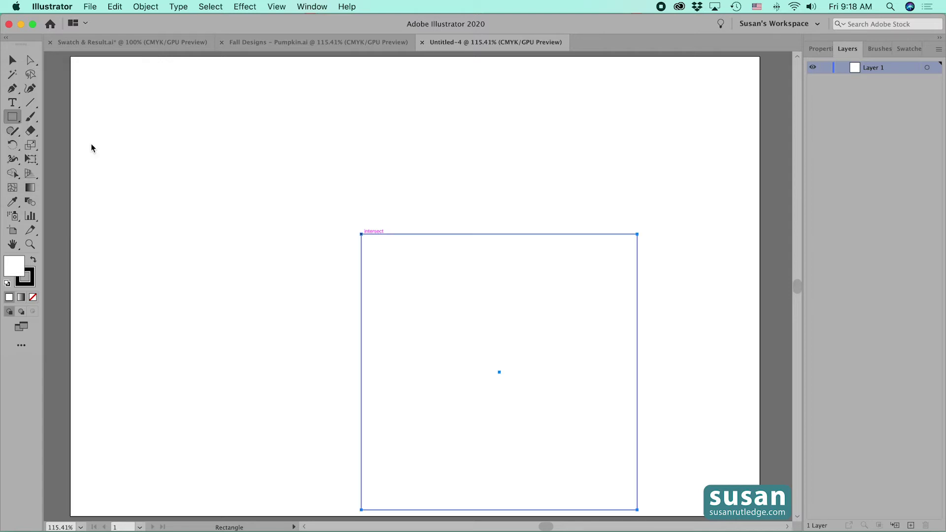
left_click(12, 60)
left_click_drag(470, 233, 488, 149)
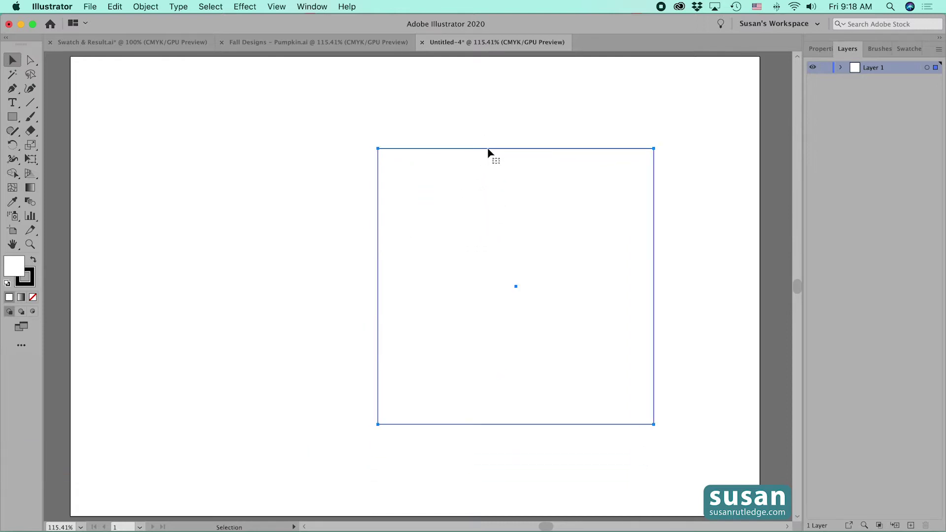
left_click(345, 105)
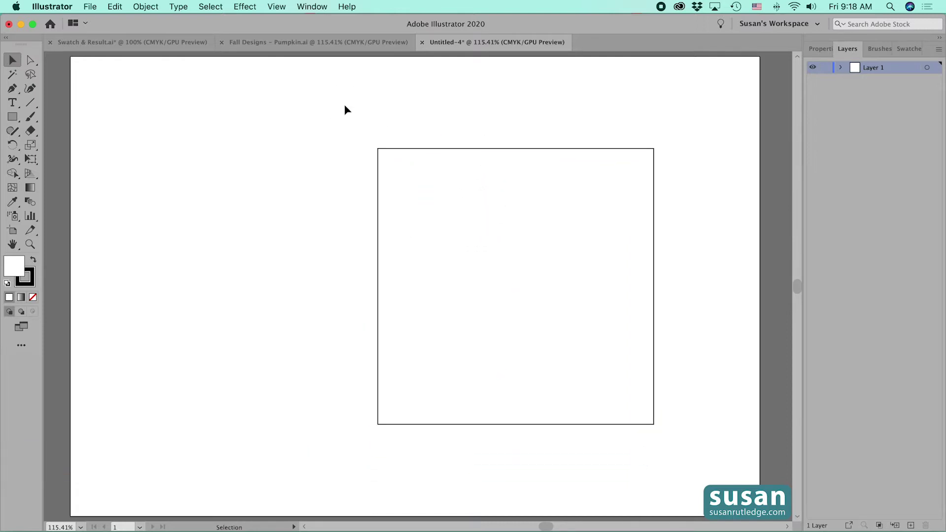
- Copy all the artwork from Fall Designs – Pumpkin.ai into Untitled-4 and shift it toward the left side of the artboard
left_click(302, 43)
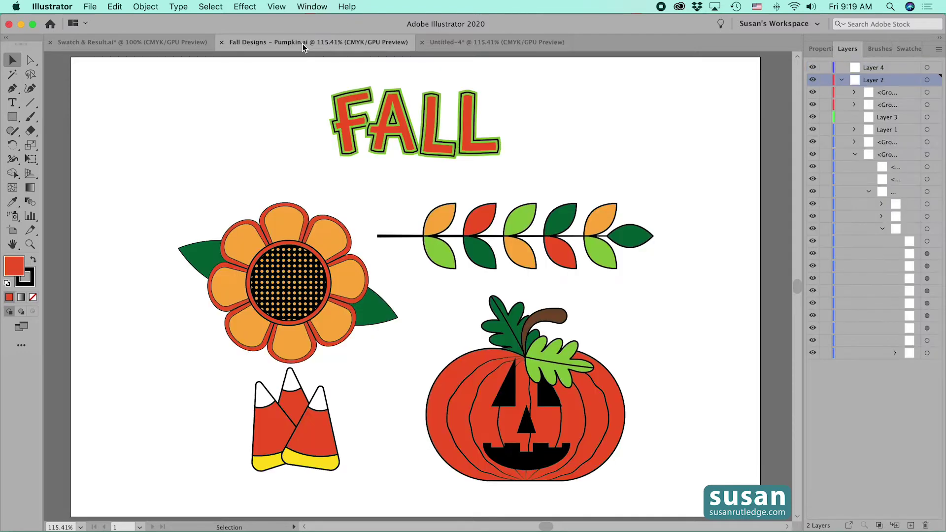
left_click_drag(169, 92, 642, 497)
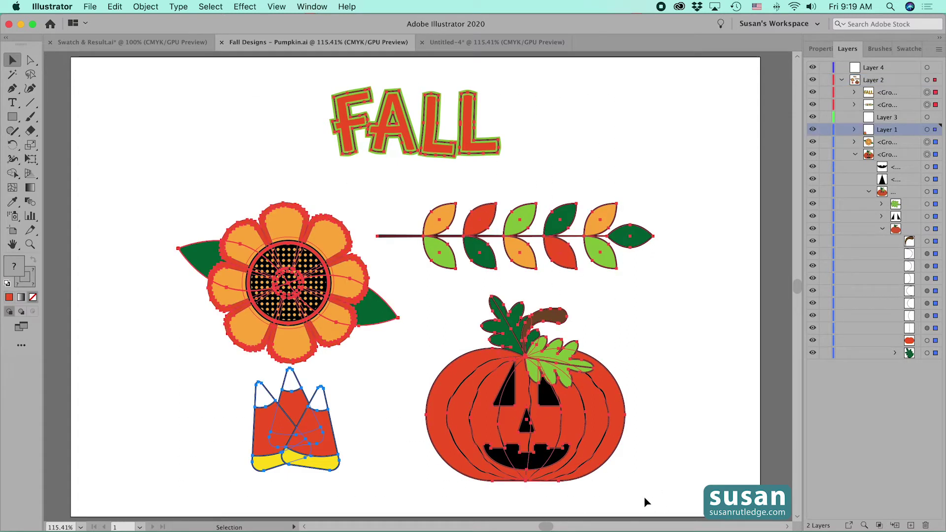
key("super+c")
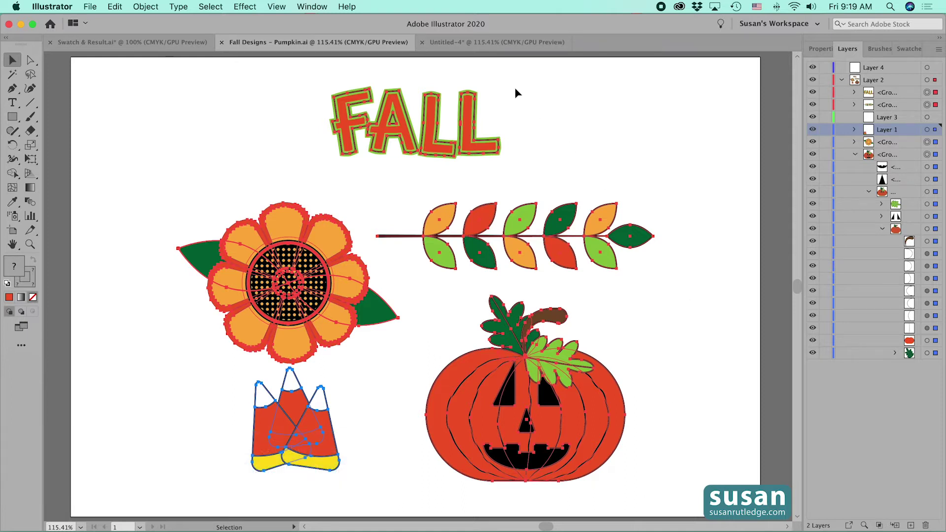
left_click(469, 42)
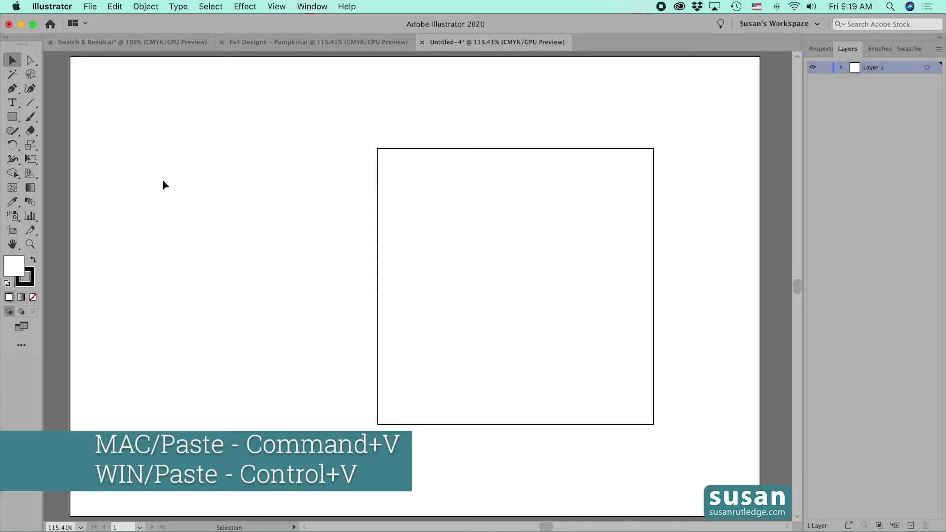
key("super+v")
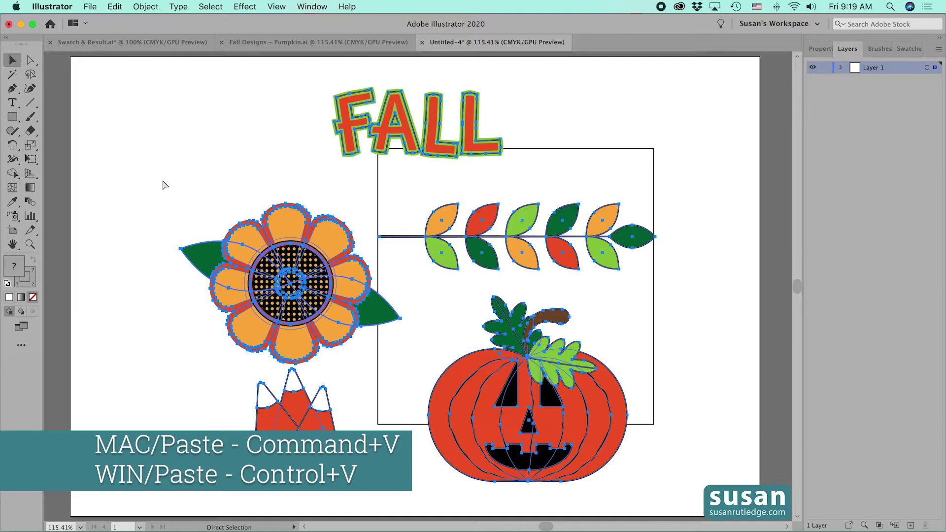
left_click_drag(315, 280, 220, 285)
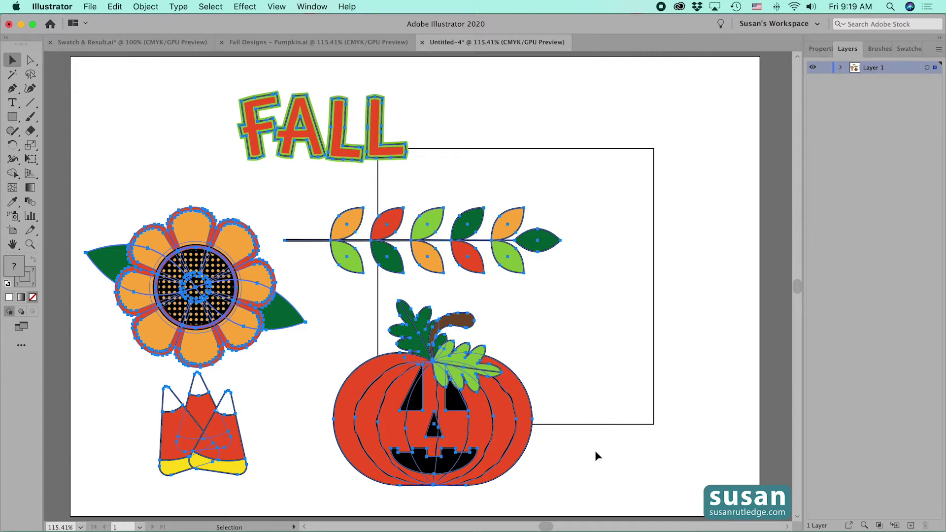
left_click(581, 452)
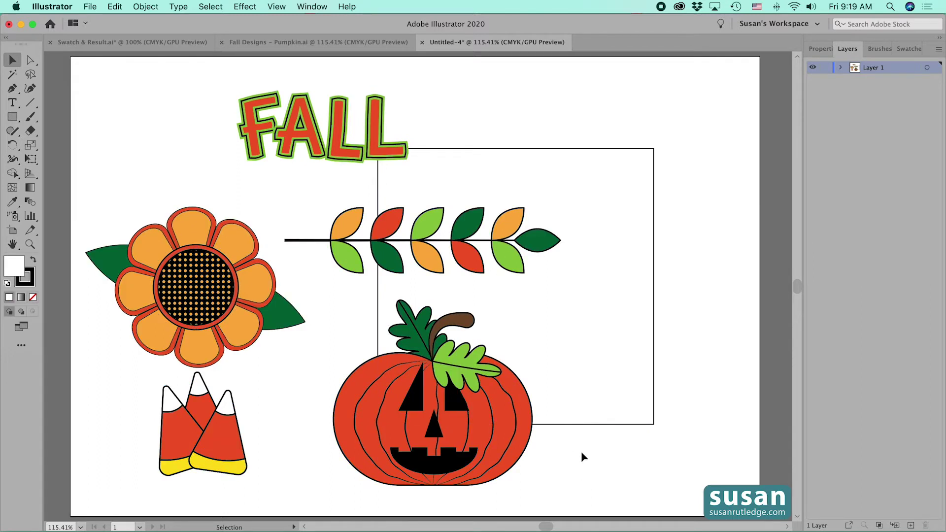
- Scale the pumpkin, candy corn and leaf branch uniformly to 30% and move them to the artboard's lower-left corner
left_click(426, 431)
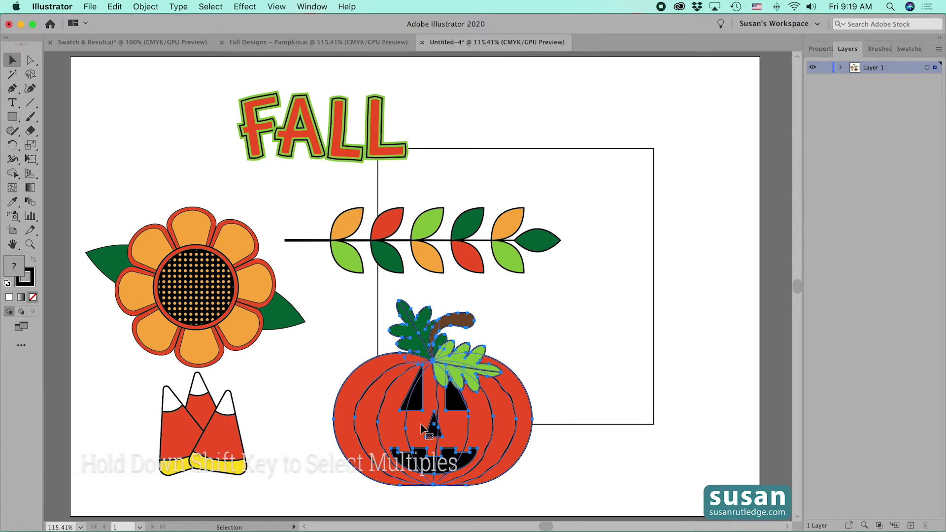
left_click(220, 445, "shift")
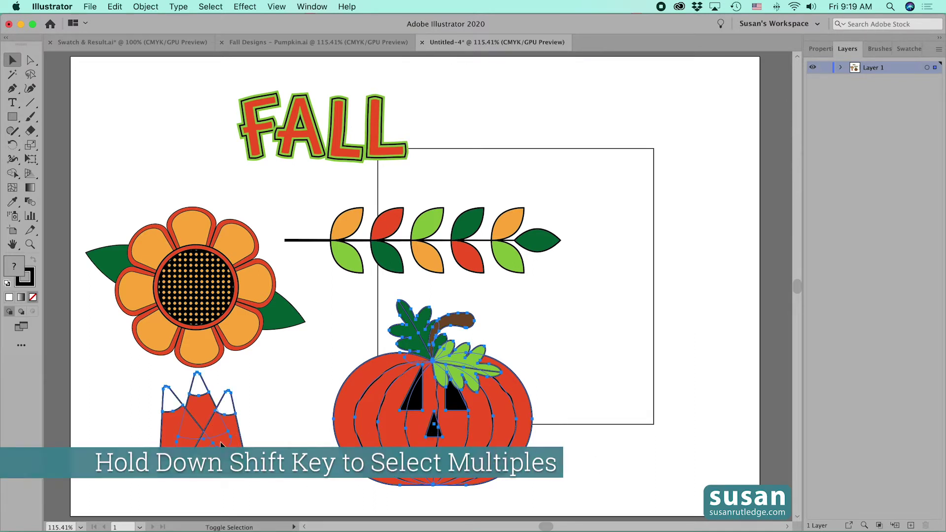
left_click(394, 264, "shift")
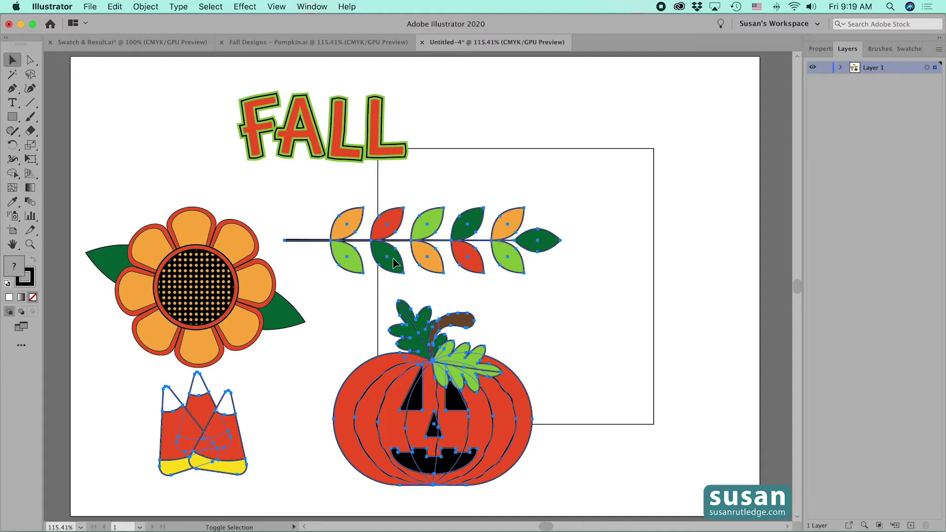
left_click(145, 7)
mouse_move(158, 20)
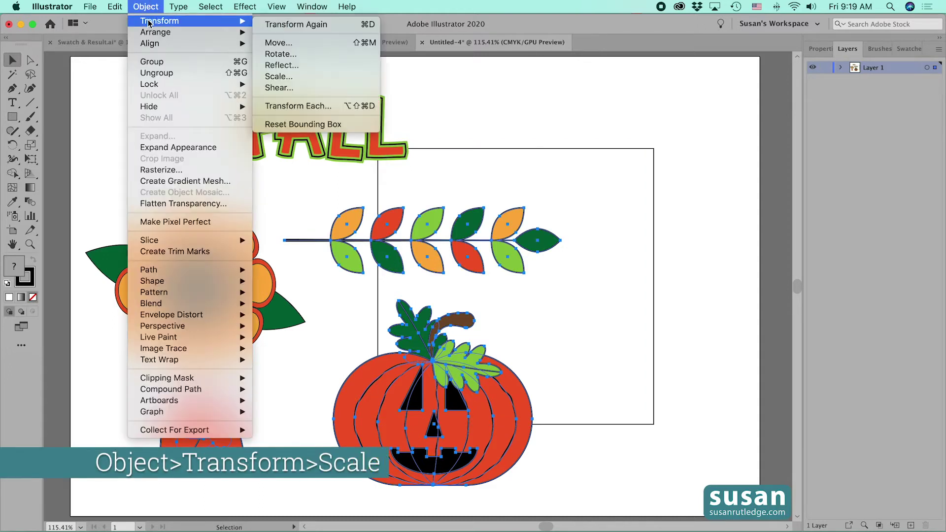
left_click(286, 77)
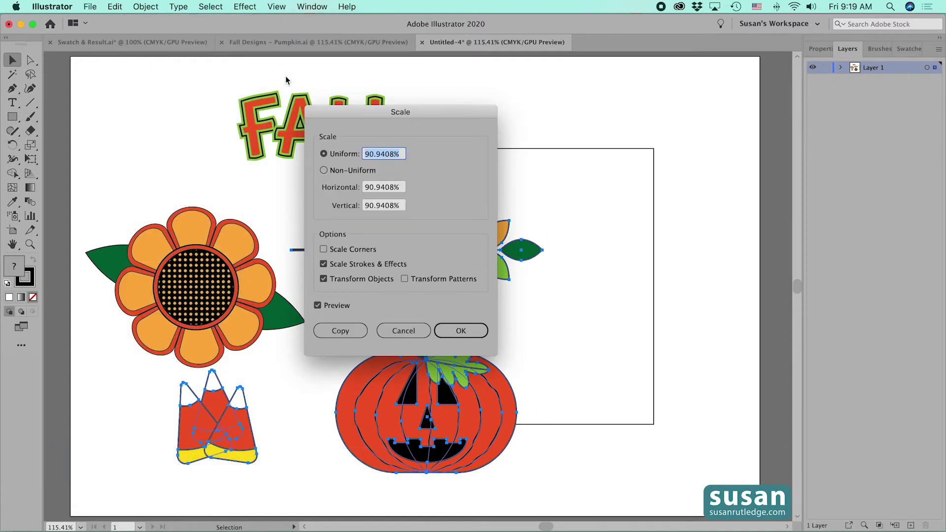
type("30")
left_click(465, 334)
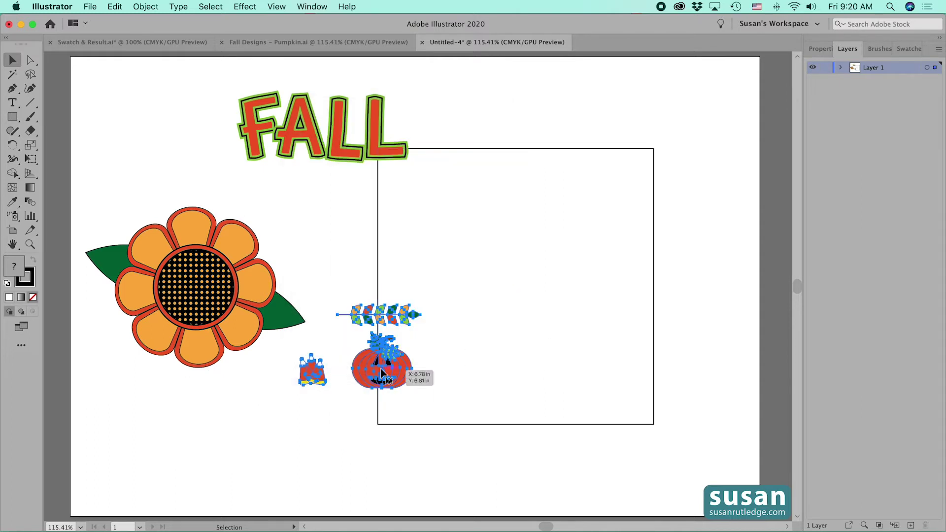
left_click_drag(382, 376, 199, 454)
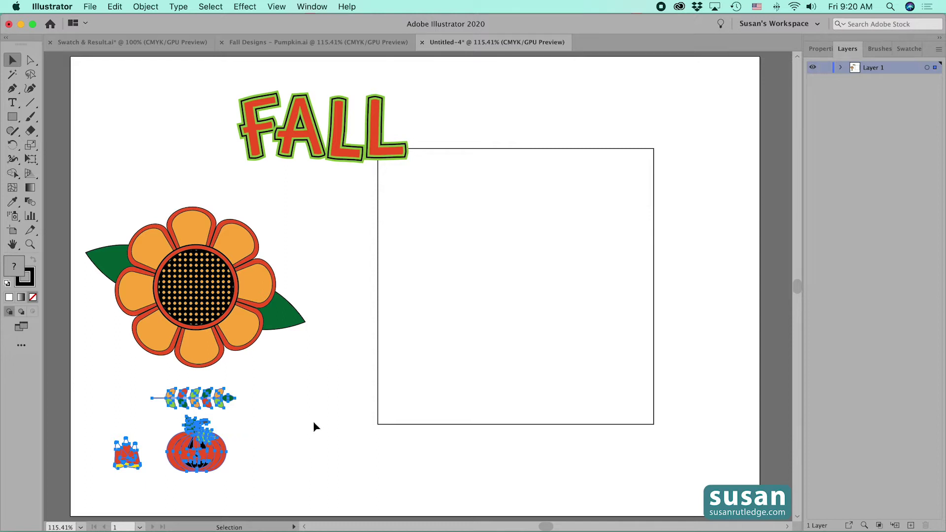
- Scale the flower uniformly to 20% and move it just above the candy corn, beside the leaf branch
left_click(204, 289)
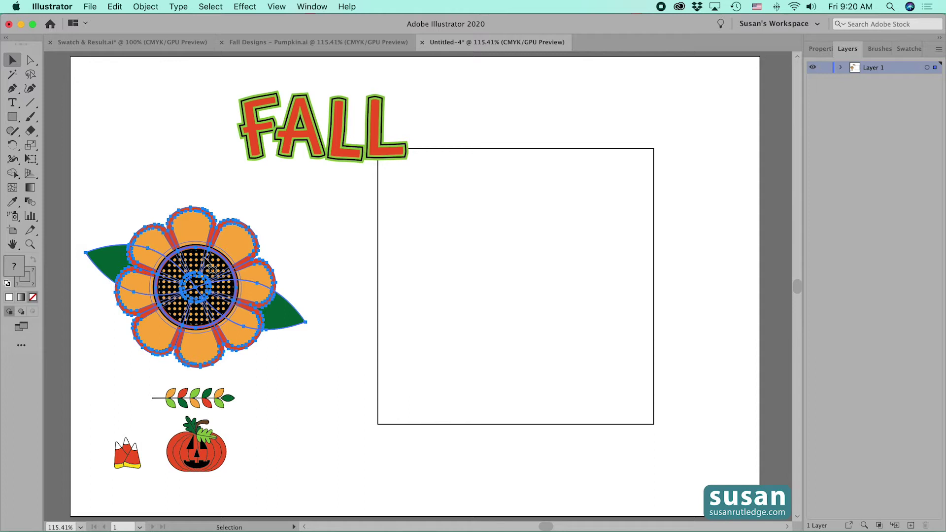
left_click(155, 14)
mouse_move(155, 20)
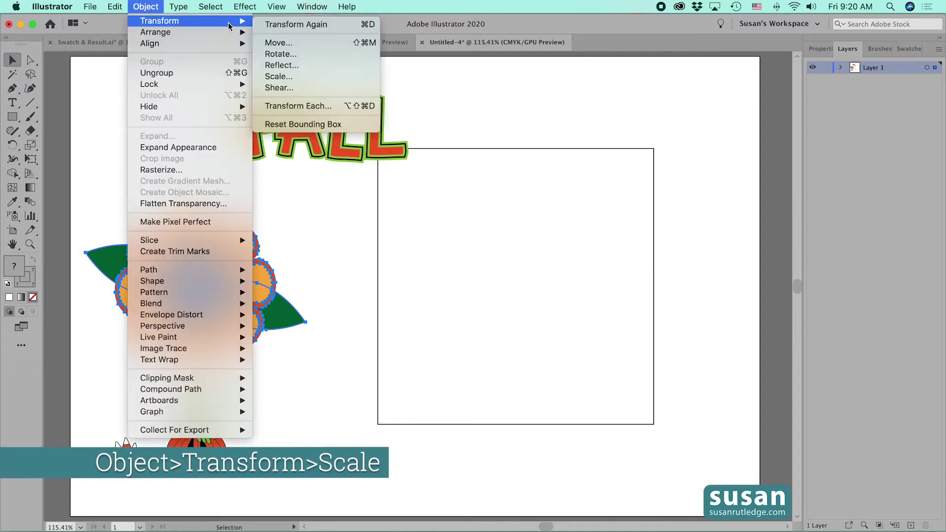
left_click(285, 77)
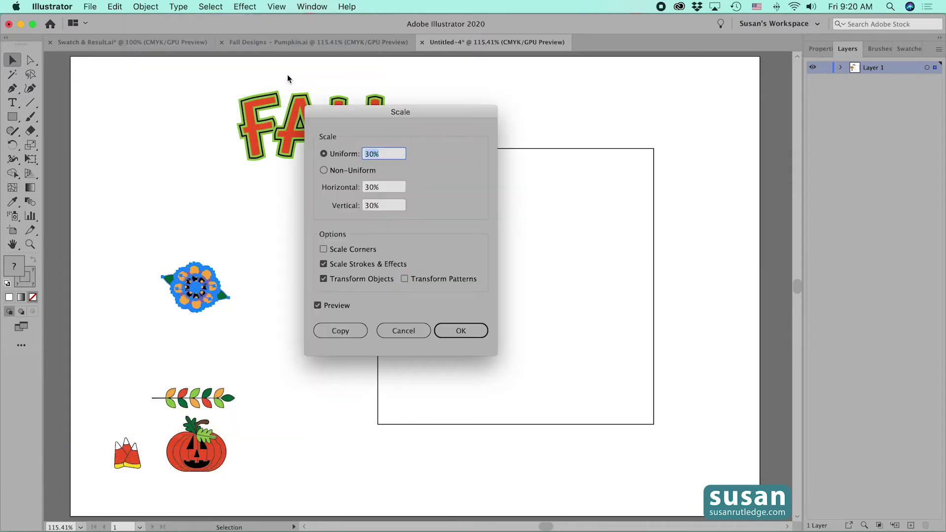
type("20")
left_click(468, 333)
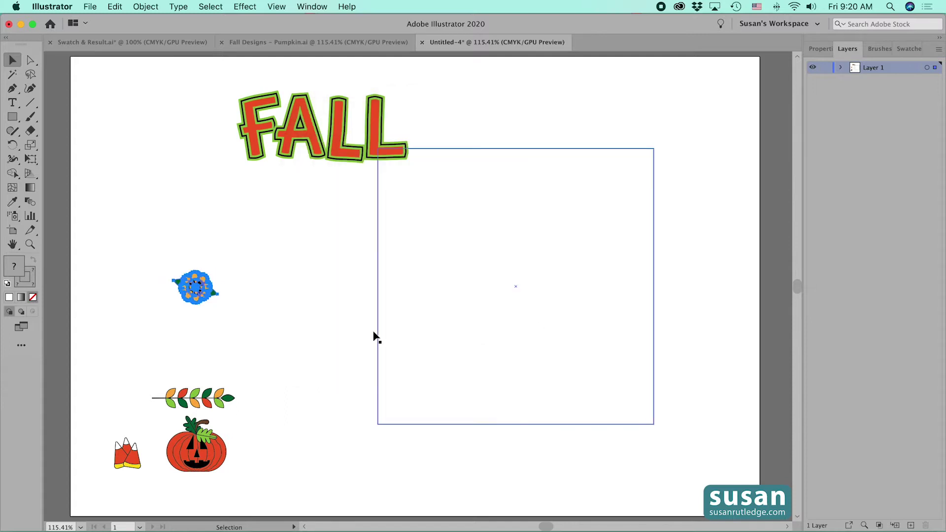
left_click_drag(197, 291, 147, 381)
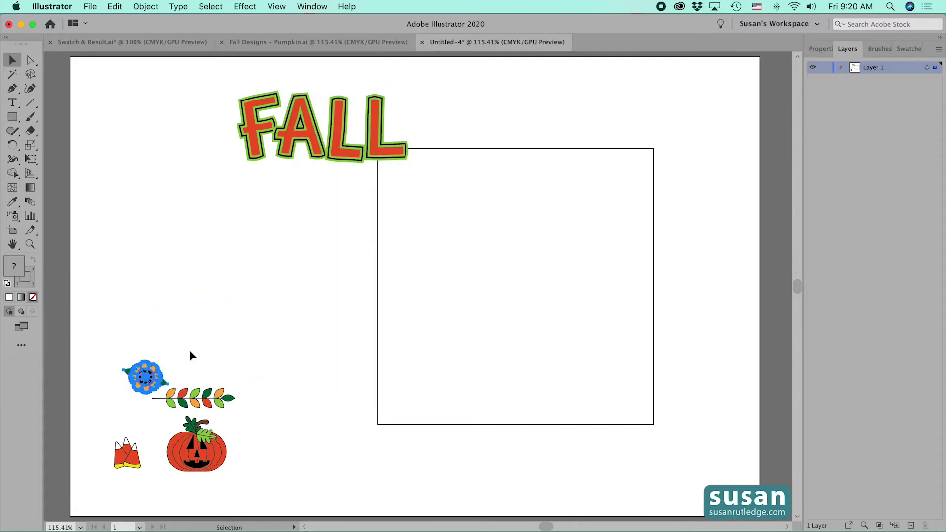
- Scale the FALL lettering uniformly to 60% and move it just above the flower and leaf branch
left_click(315, 157)
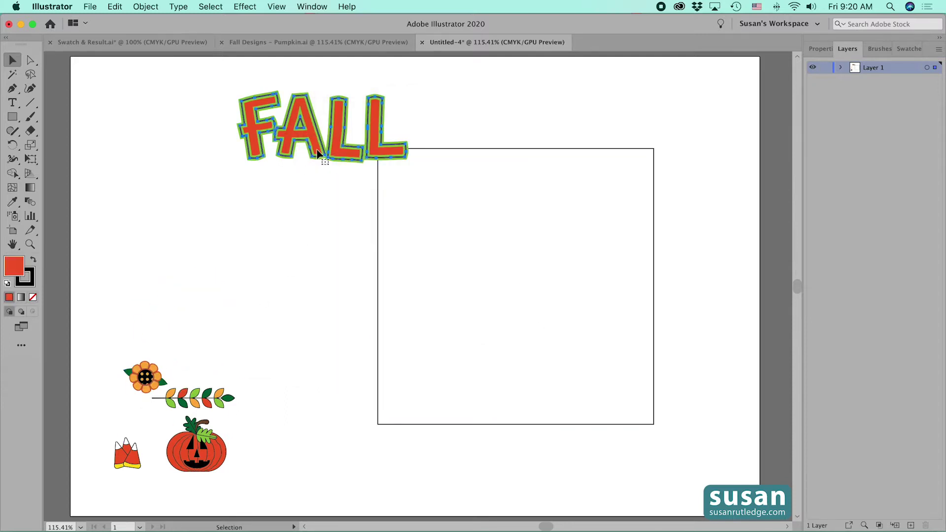
left_click(145, 7)
mouse_move(150, 22)
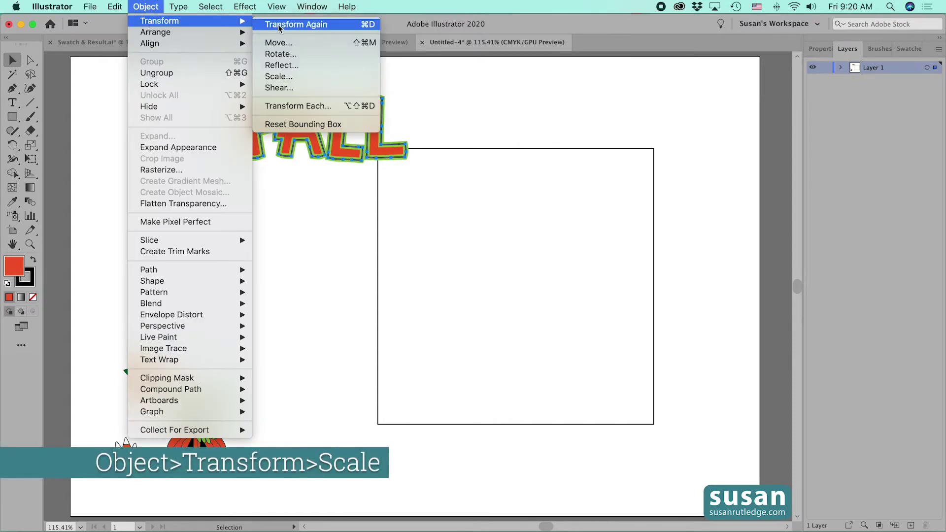
left_click(286, 76)
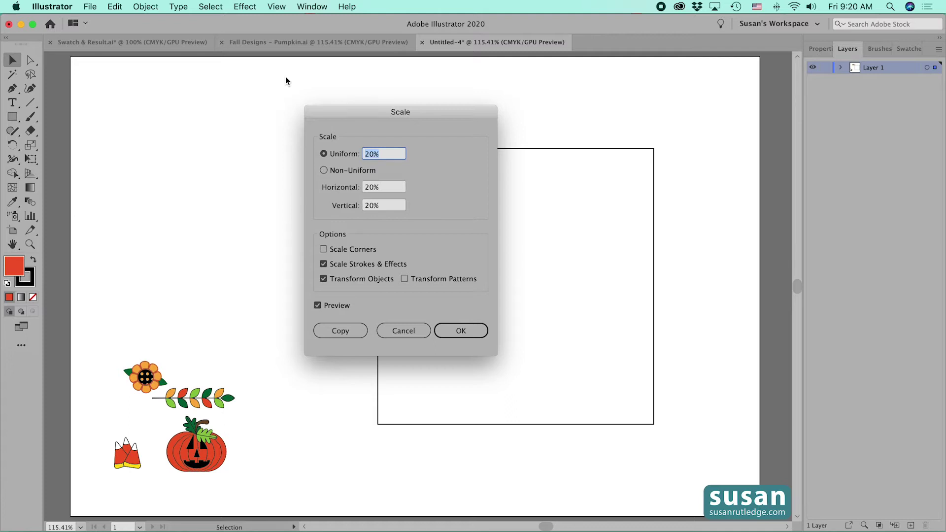
type("60")
left_click(463, 330)
left_click_drag(327, 141, 236, 341)
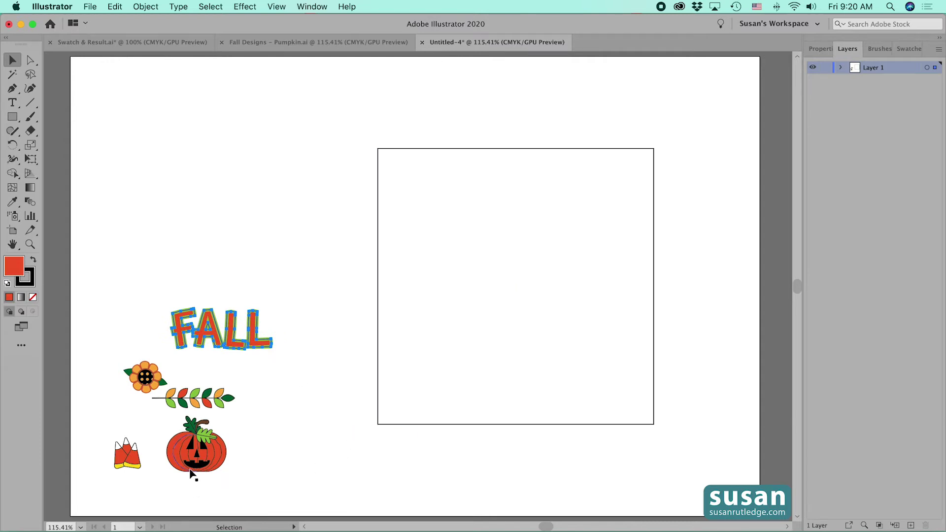
- Move the pumpkin above the FALL lettering and delete its mouth, nose and eyes from the group
left_click_drag(263, 323, 278, 227)
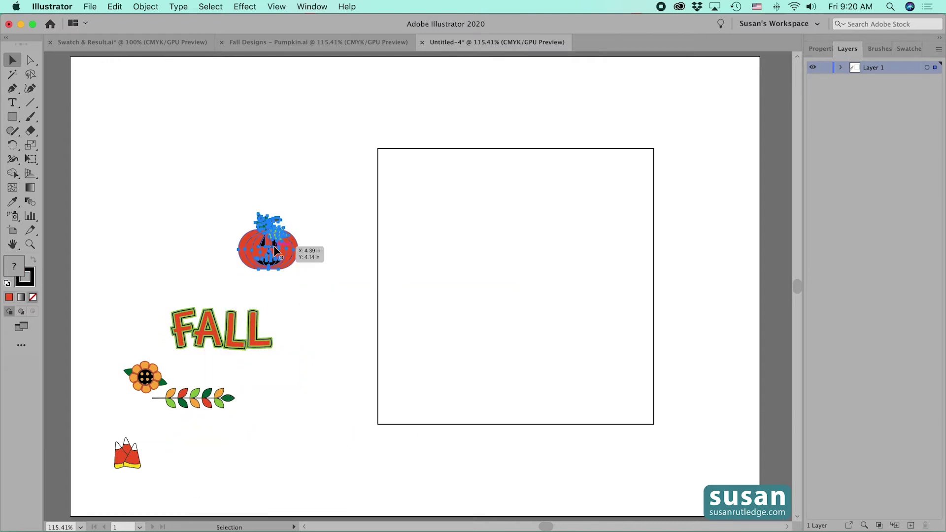
left_click(306, 287)
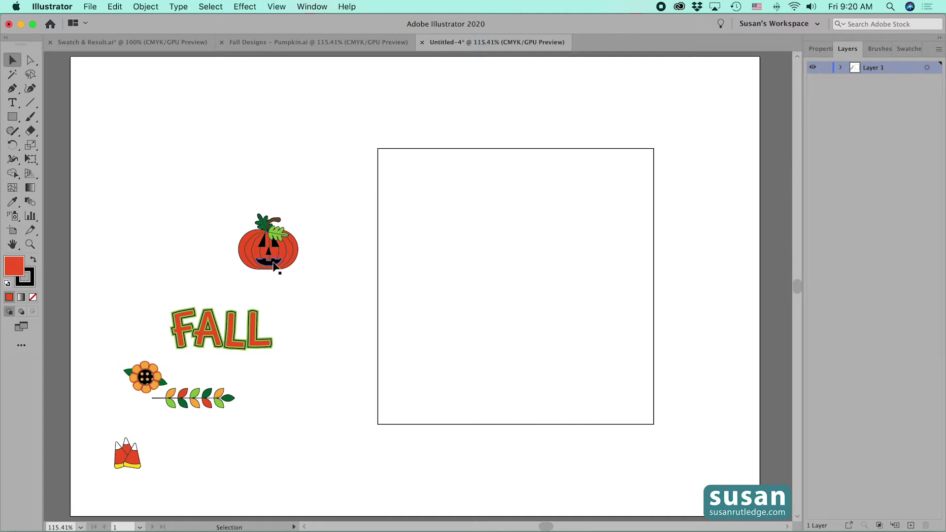
left_click(841, 68)
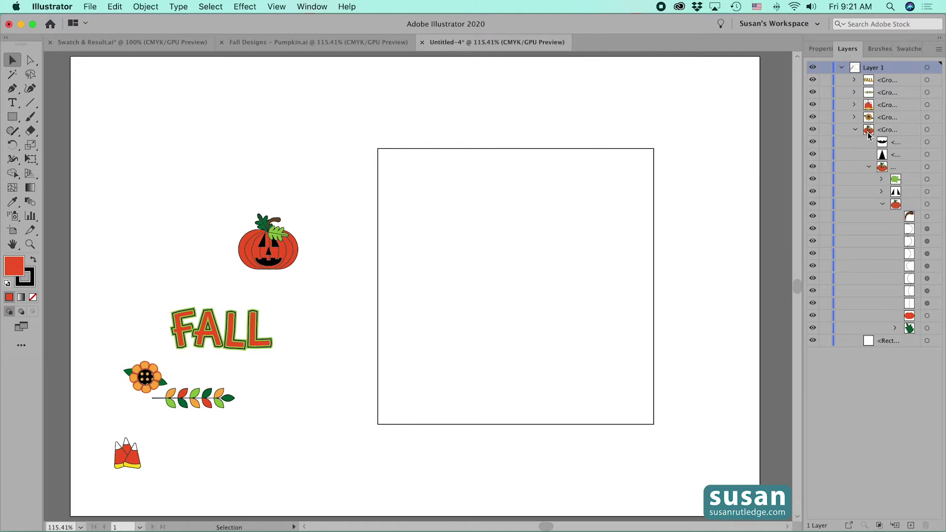
left_click(927, 143)
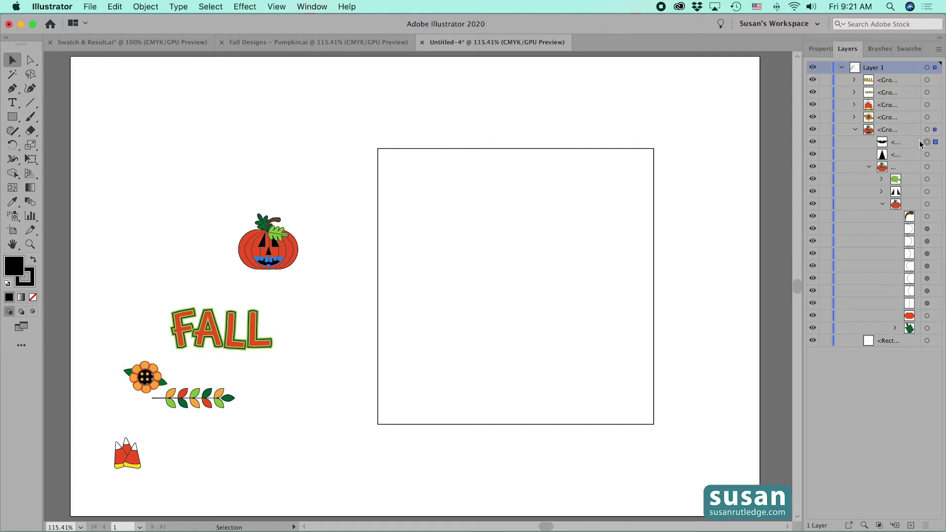
key("Delete")
left_click(926, 143)
key("Delete")
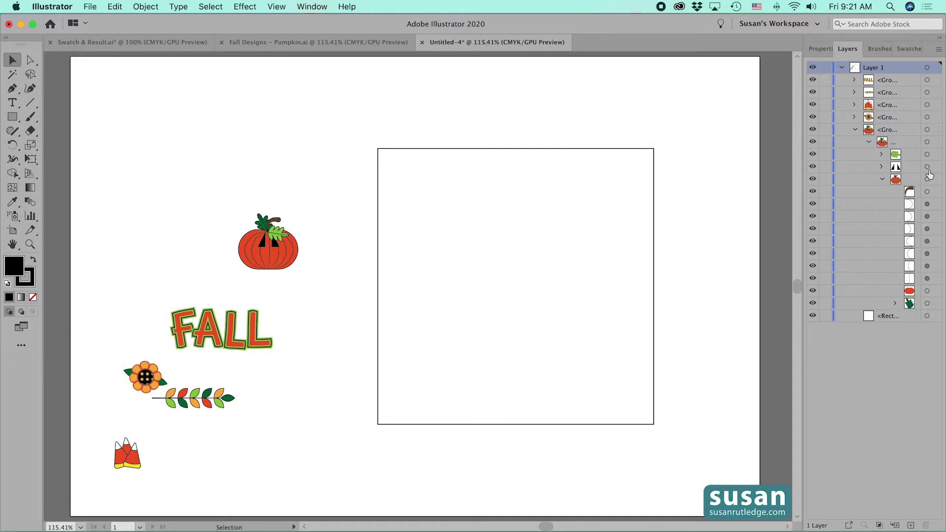
left_click(926, 168)
key("Delete")
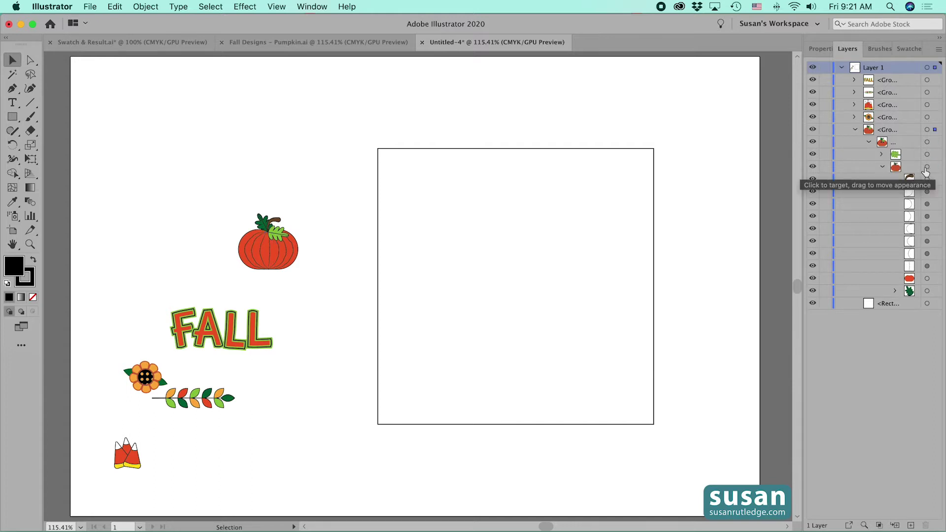
left_click(854, 130)
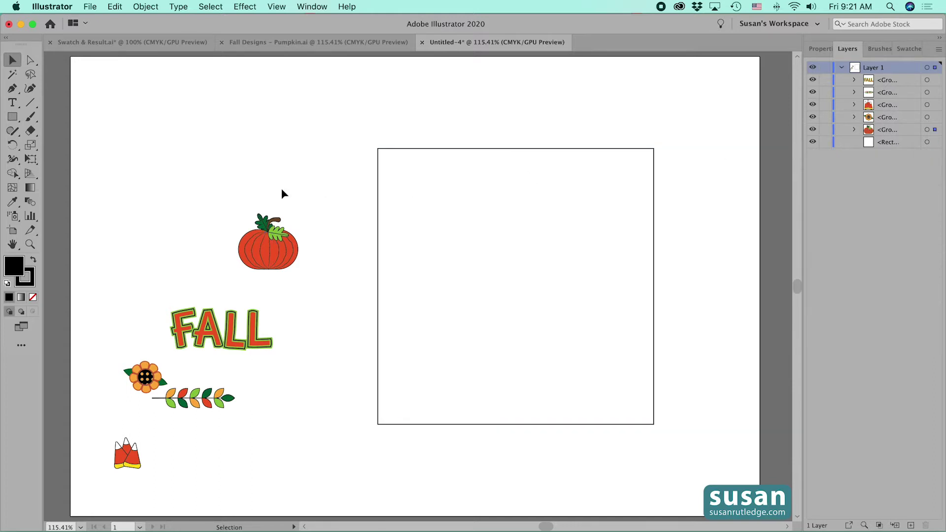
- Place four copies of the faceless pumpkin on the square: two across its top edge, one right of centre, and one across its right edge
left_click_drag(228, 192, 300, 269)
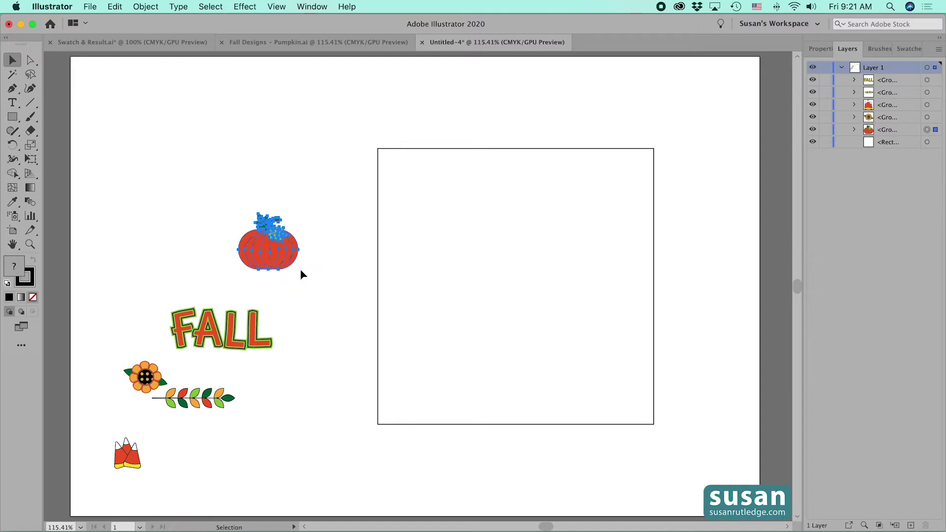
left_click(275, 262)
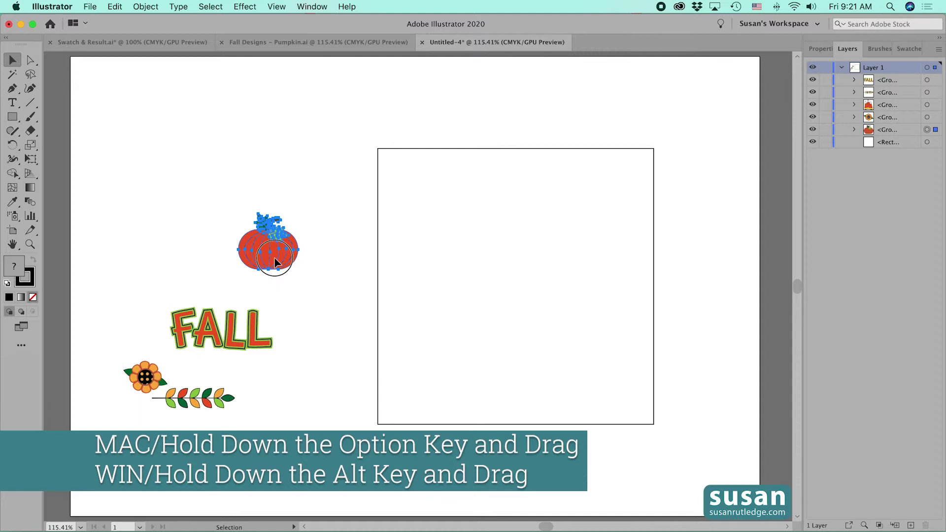
left_click_drag(274, 262, 600, 155)
left_click_drag(424, 167, 423, 179)
left_click_drag(263, 256, 541, 248)
left_click(265, 256)
left_click_drag(265, 256, 647, 341)
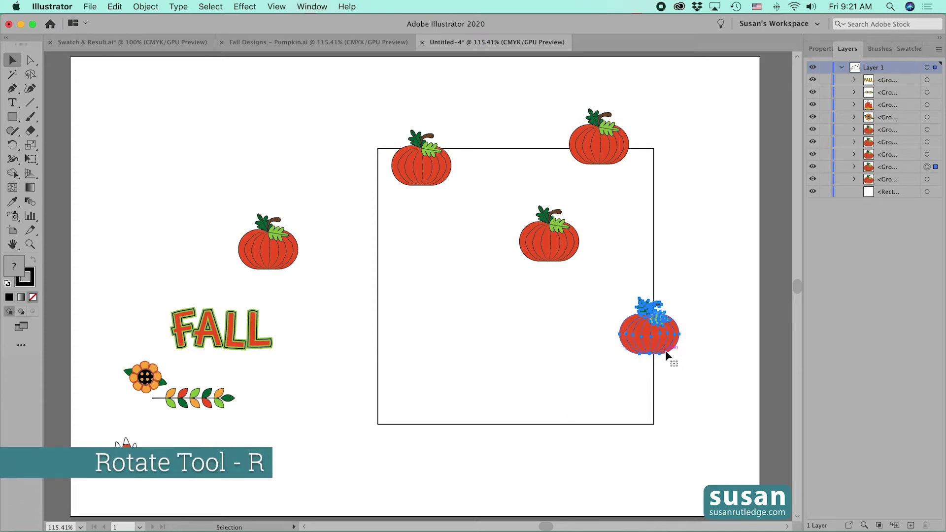
- Rotate the pumpkins on the square's right edge and upper-left corner slightly counter-clockwise
key("r")
left_click_drag(666, 354, 669, 343)
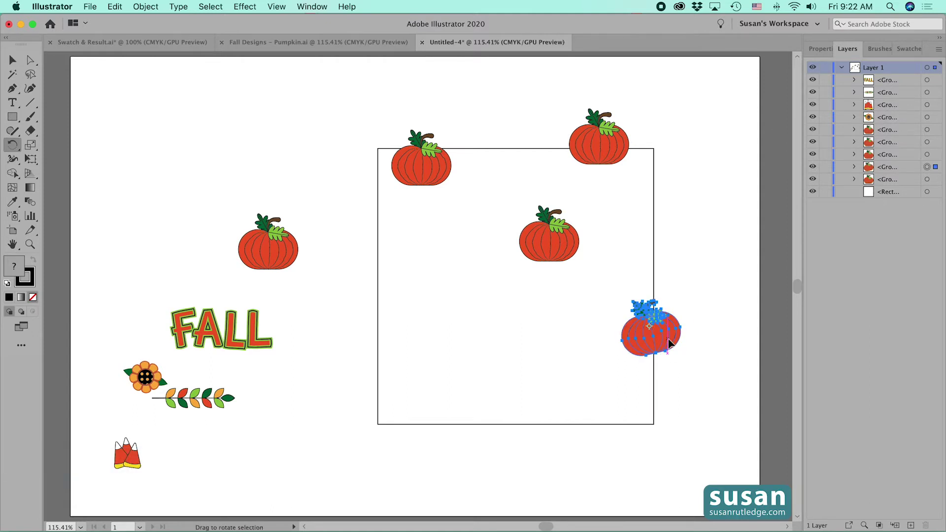
key("v")
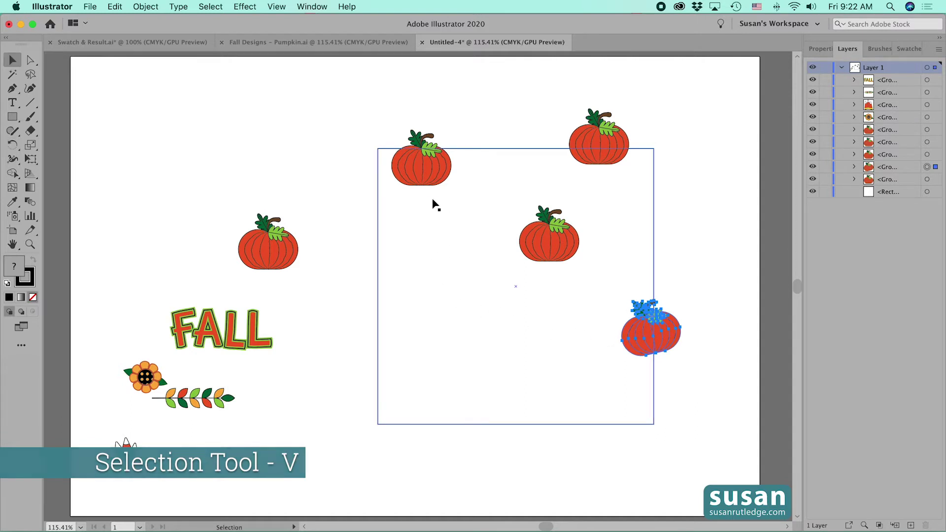
left_click(429, 181)
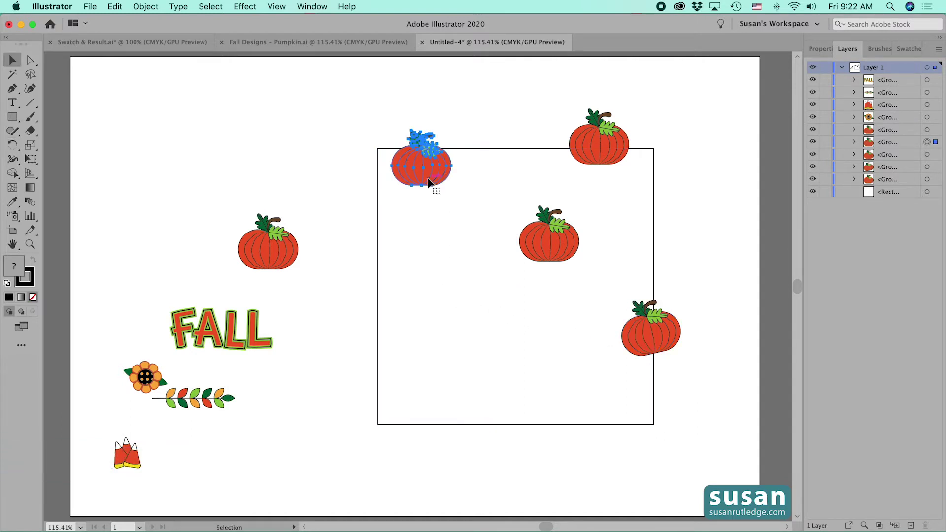
key("r")
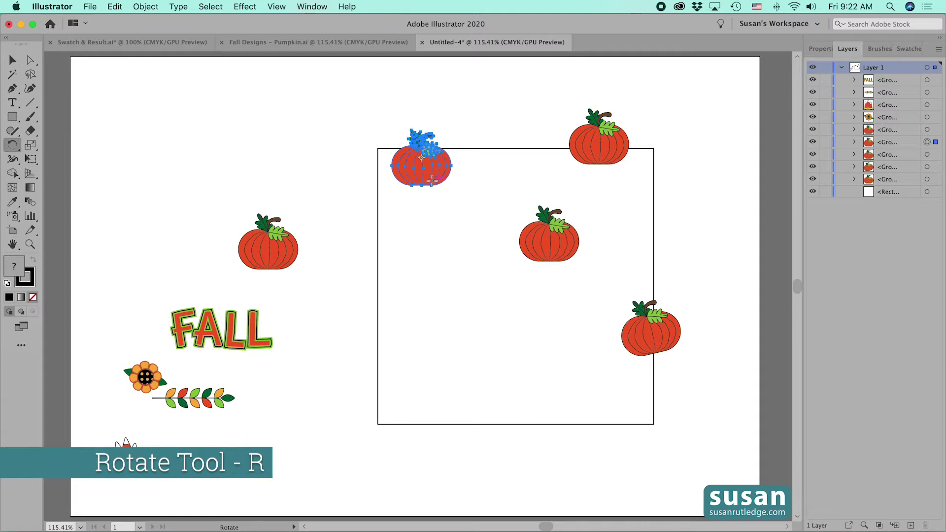
mouse_move(422, 176)
left_mouse_down()
mouse_move(429, 170)
mouse_move(412, 180)
left_mouse_up()
key("v")
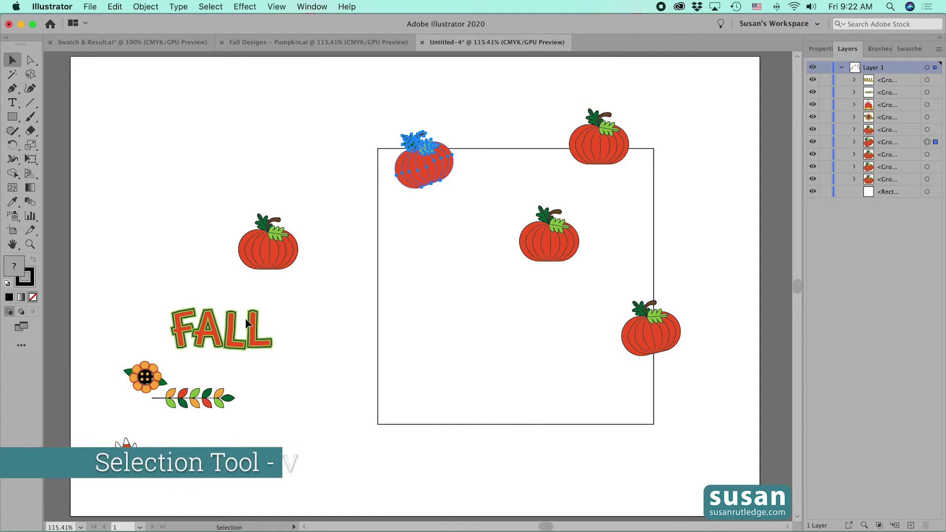
- Copy the FALL lettering across the square's left edge, tilted slightly counter-clockwise, and place another copy beside the right-edge pumpkin
left_click(236, 348)
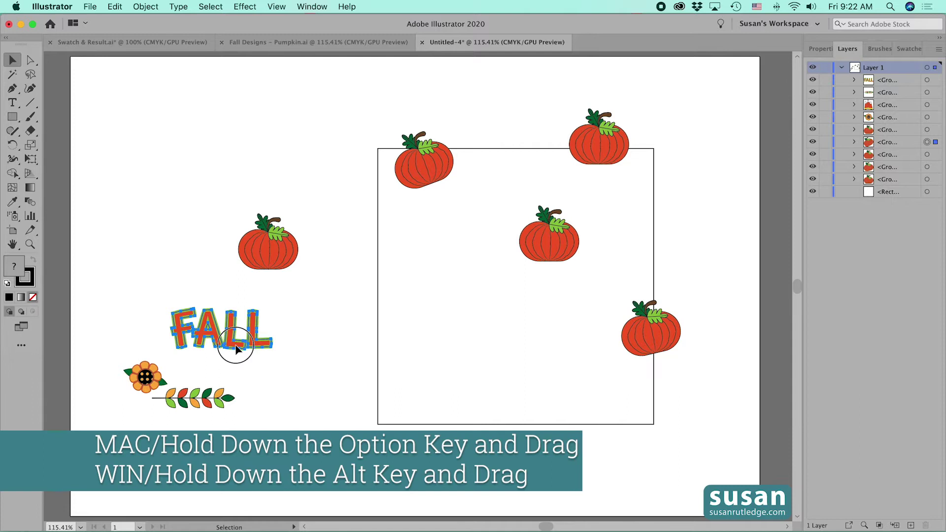
left_click_drag(236, 349, 445, 238)
key("r")
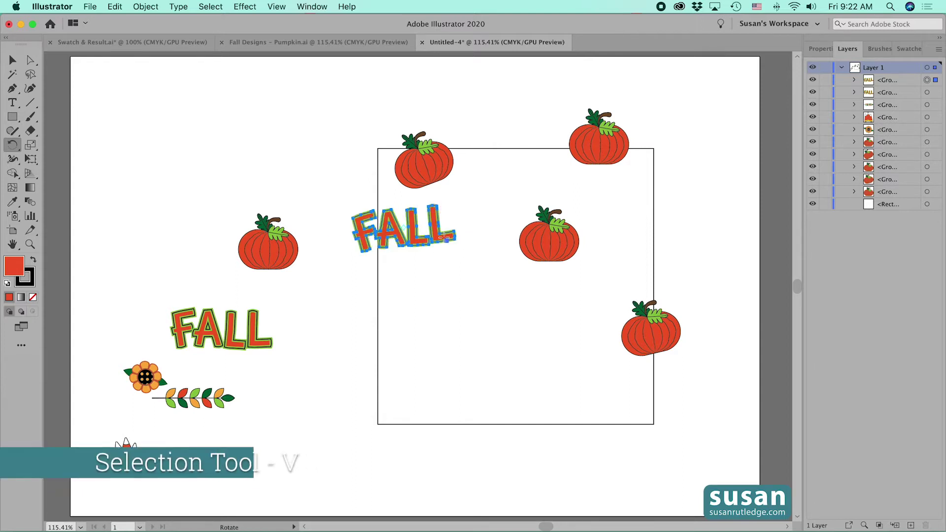
key("v")
left_click(250, 345)
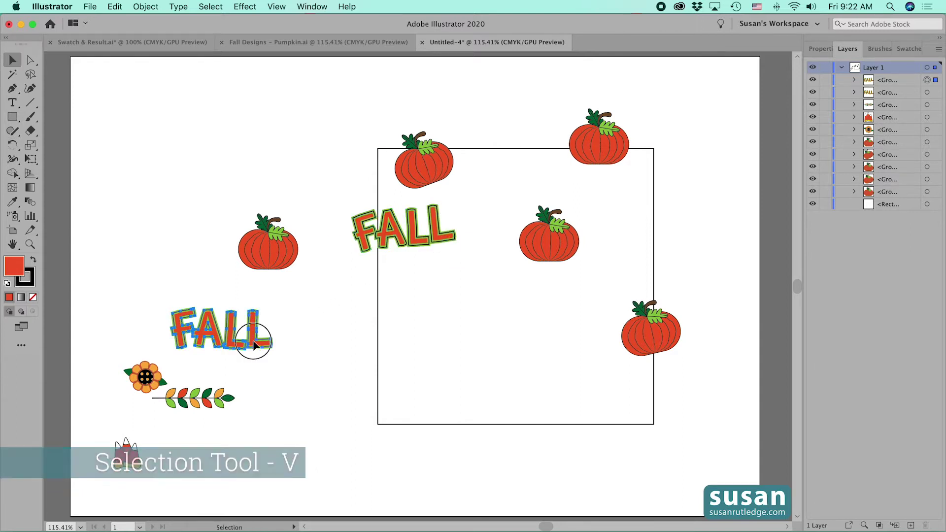
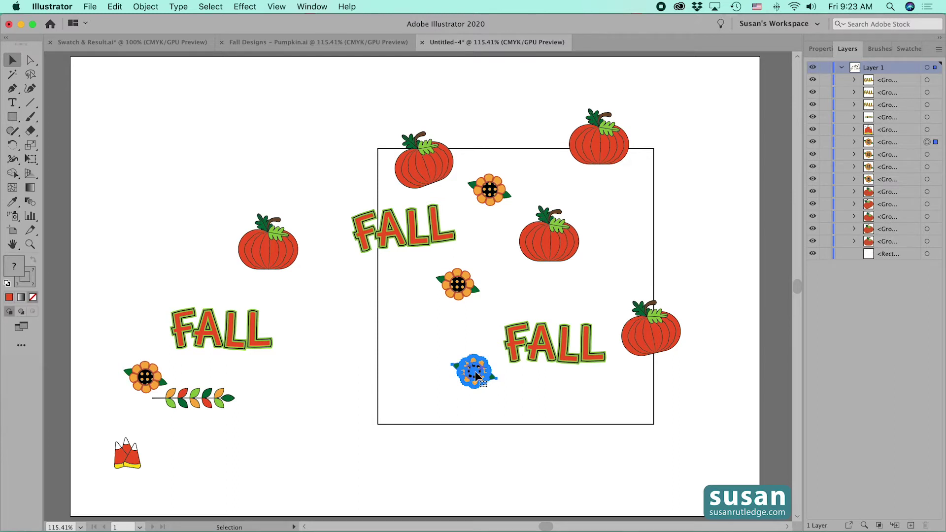
- Place three candy corn copies in the square: below the upper-right pumpkin, below the centre pumpkin, and between the two lower flowers
left_click(130, 458)
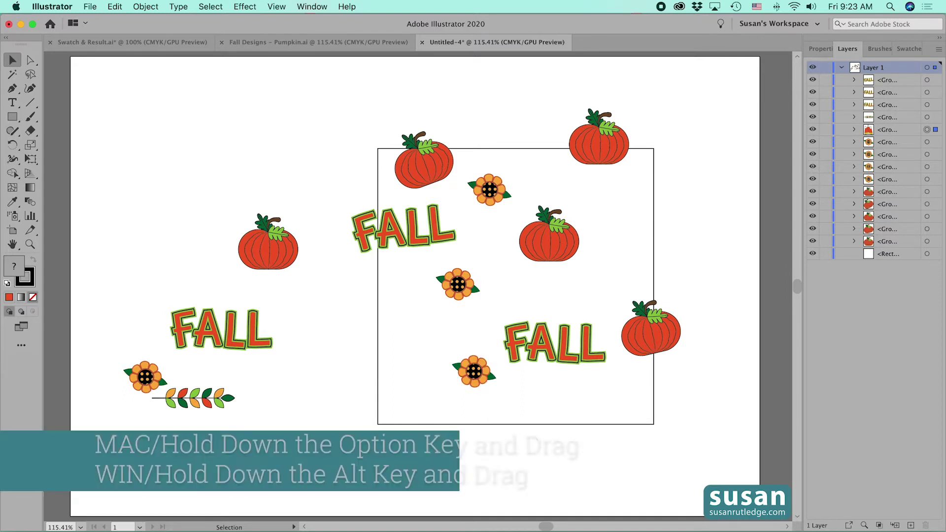
left_click_drag(130, 459, 609, 206)
left_click_drag(612, 205, 569, 300)
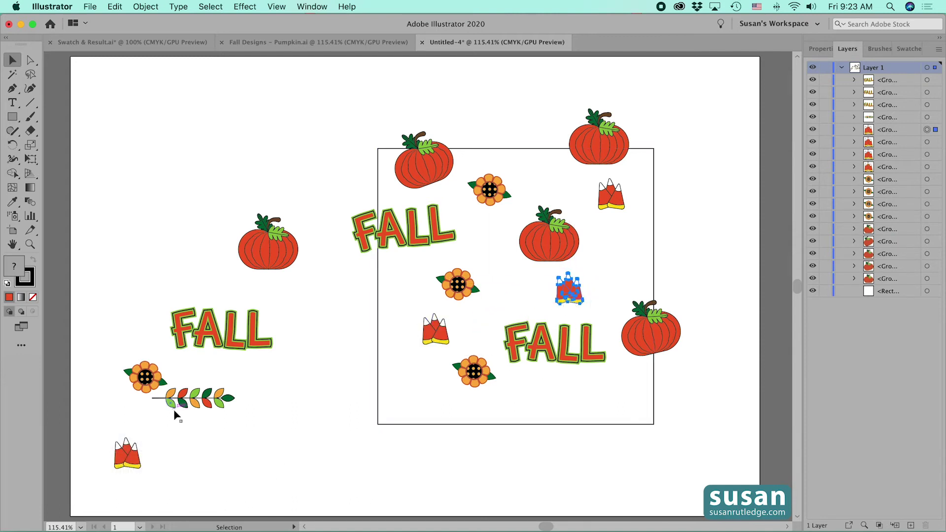
- Create an art brush named Floral from the leaf branch, set to Scale Proportionately
left_click_drag(203, 405, 229, 404)
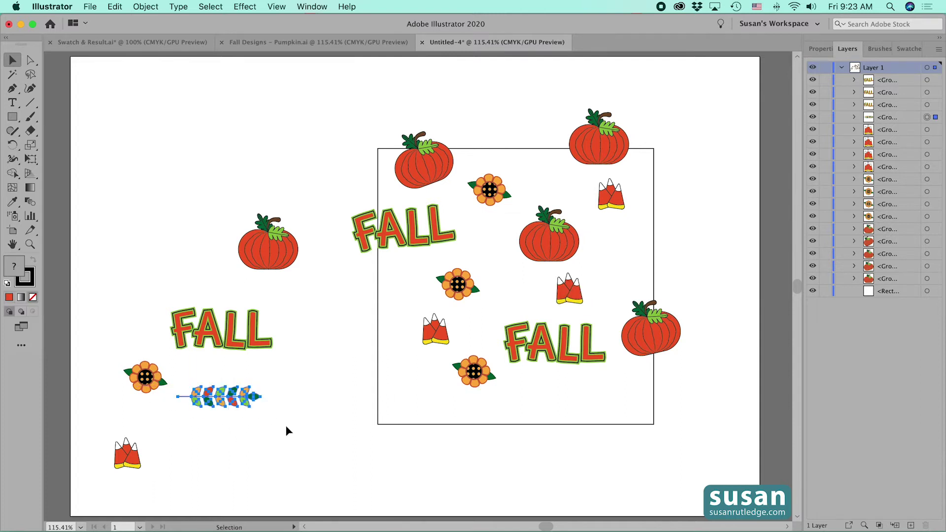
left_click(882, 50)
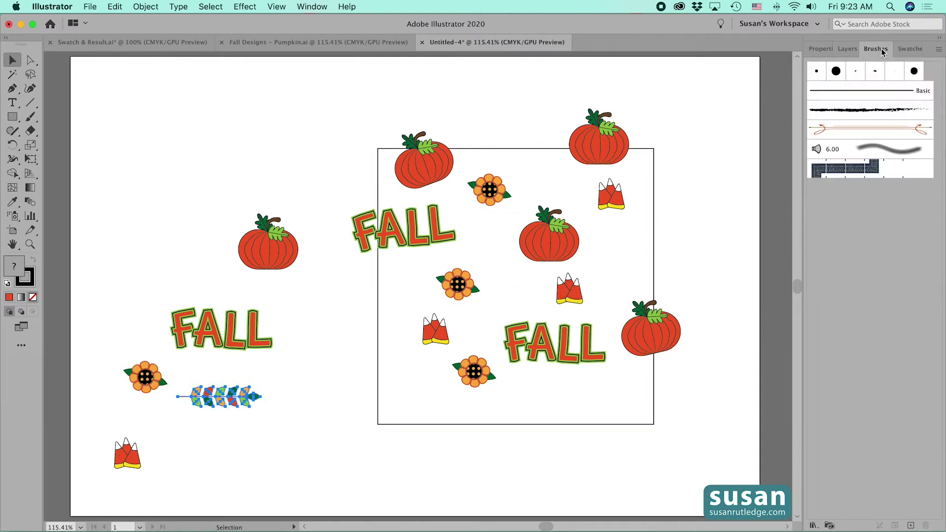
mouse_move(246, 403)
left_mouse_down()
mouse_move(761, 256)
mouse_move(844, 199)
left_mouse_up()
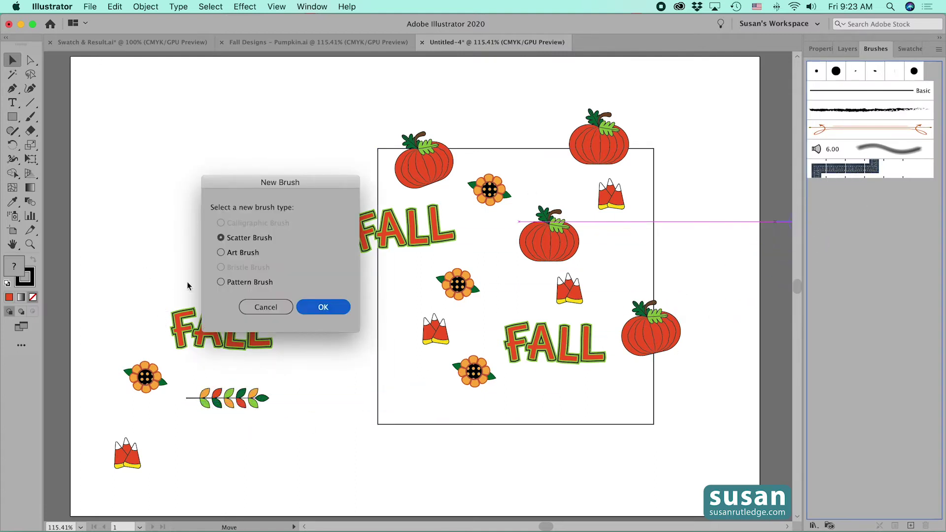
left_click(221, 252)
left_click(318, 306)
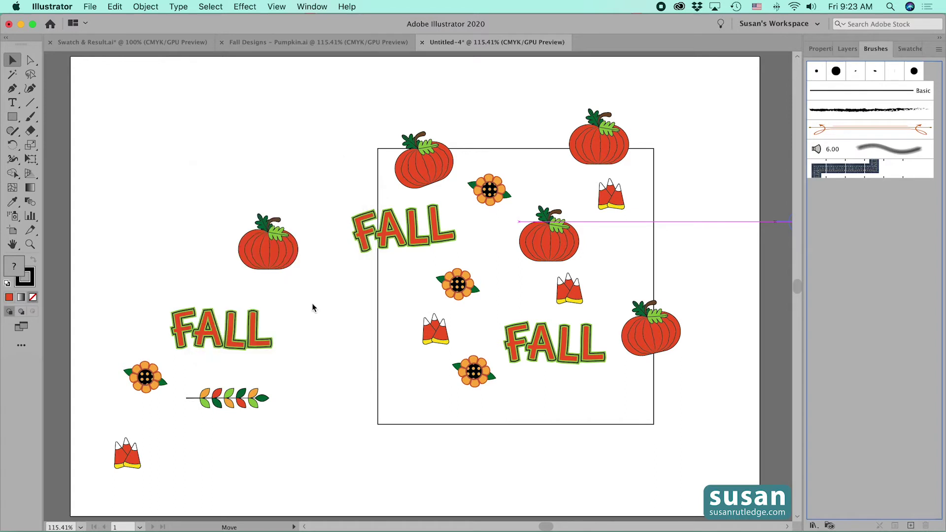
type("Floral")
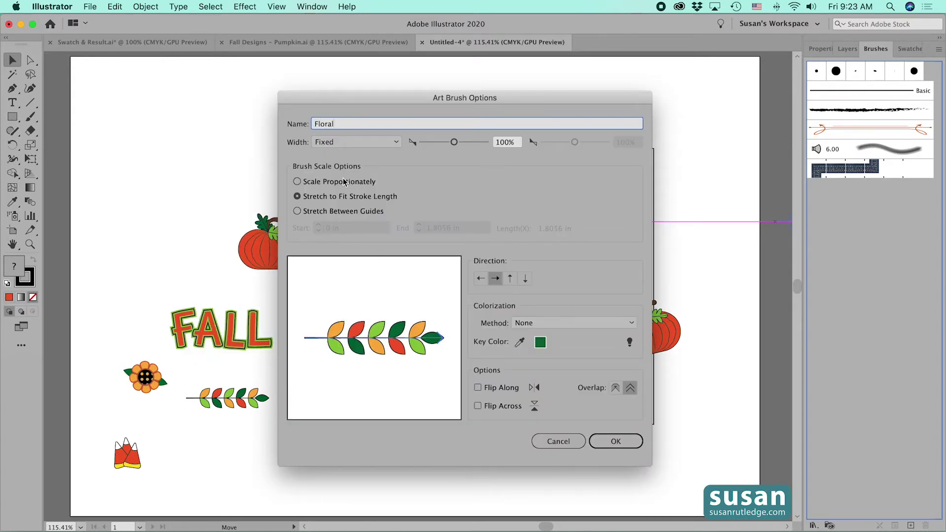
left_click(298, 181)
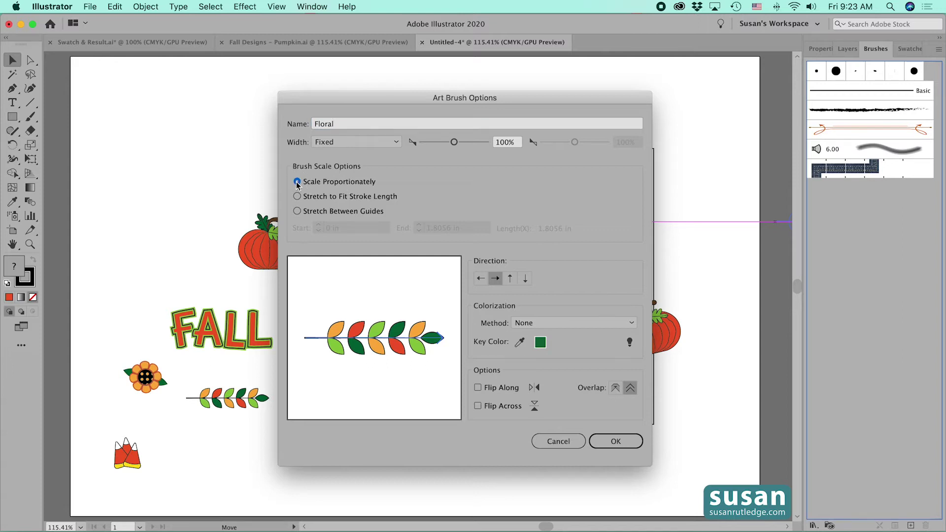
left_click(625, 440)
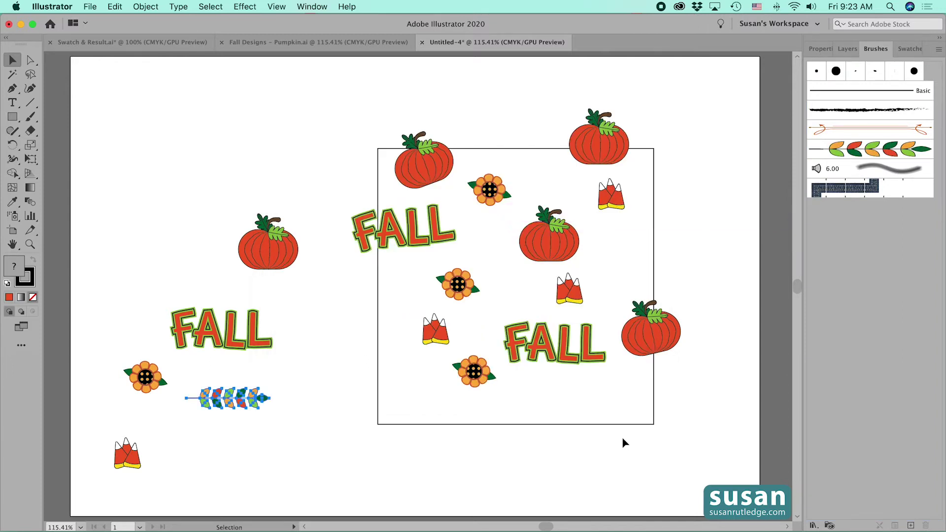
left_click(622, 438)
- Paint two curved leaf branches with the Floral brush: one across the top edge between the pumpkins, one between the FALL lettering and centre pumpkin
left_click_drag(30, 117, 64, 114)
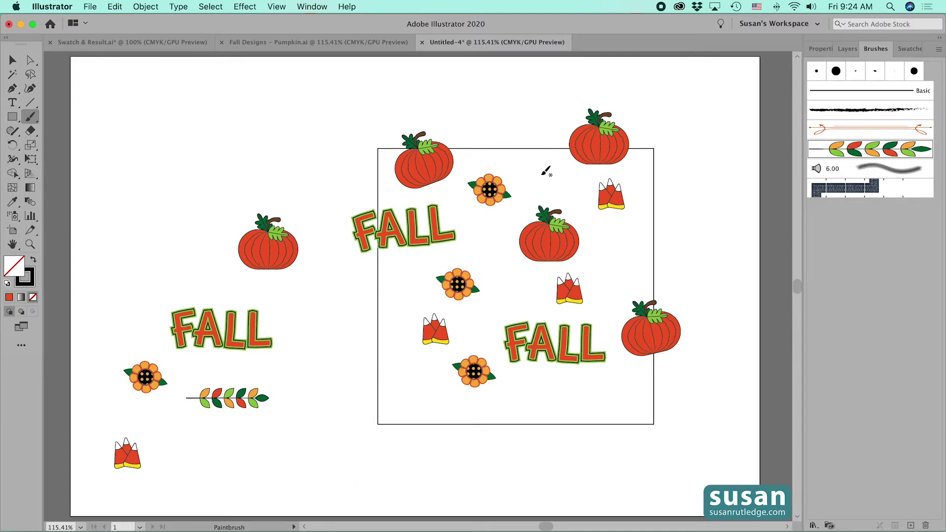
mouse_move(524, 163)
left_mouse_down()
mouse_move(502, 148)
mouse_move(501, 123)
left_mouse_up()
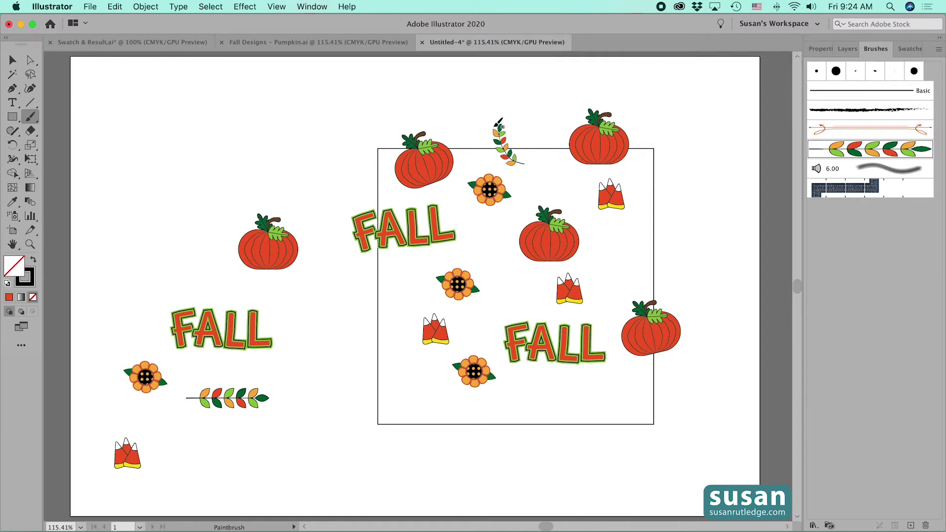
left_click_drag(459, 257, 498, 220)
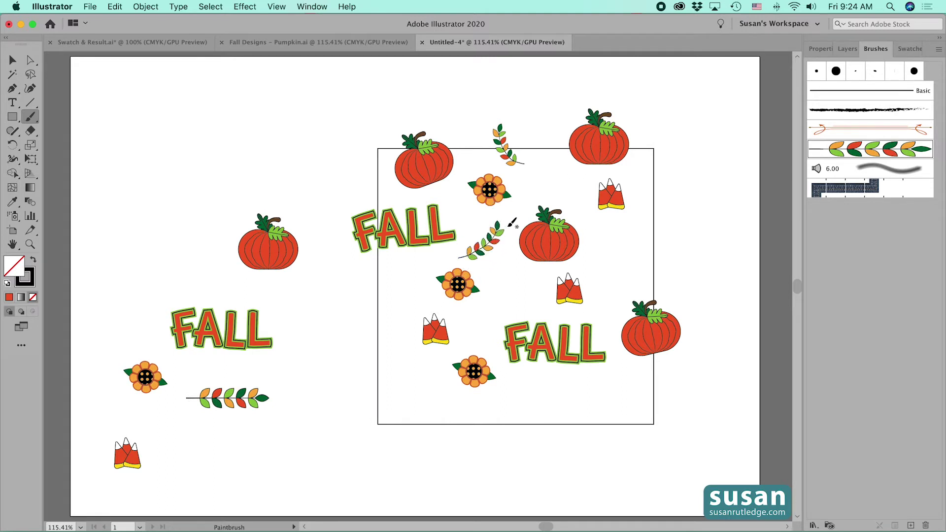
- Paint three more Floral leaf branches: beside the upper-right candy corn, between the centre and right-edge pumpkins, and across the right edge below its pumpkin
left_click_drag(550, 181, 589, 206)
left_click_drag(625, 248, 601, 278)
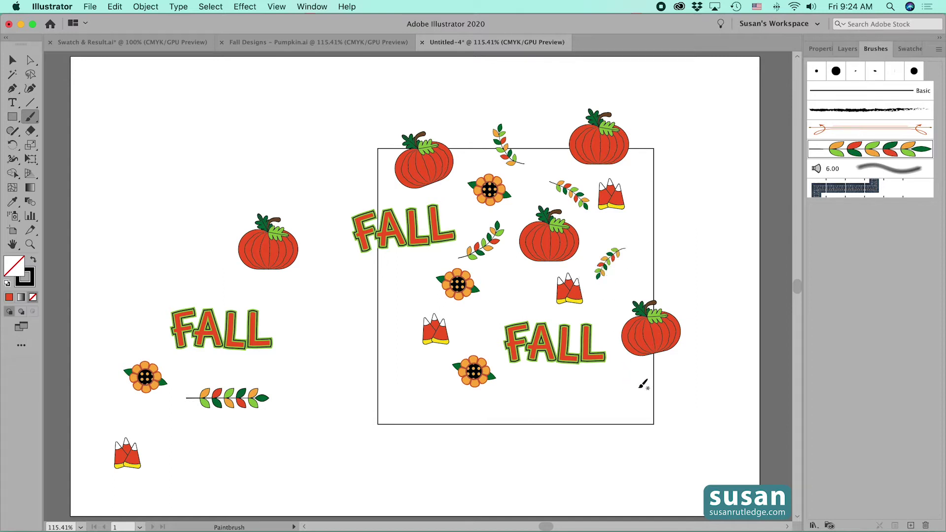
left_click_drag(634, 395, 689, 367)
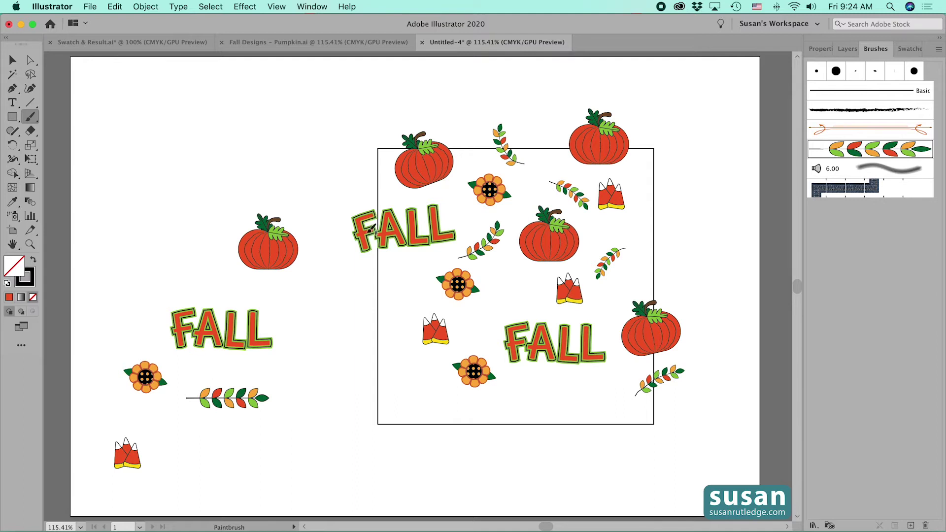
- Copy the two top-edge pumpkins and the leaf branch between them with a Move of 0 in horizontal and 6 in vertical
left_click(12, 61)
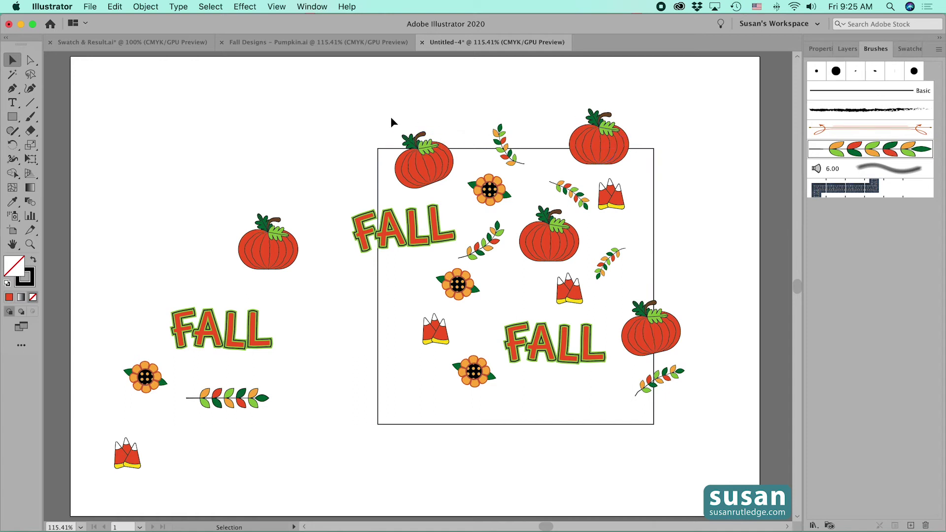
left_click_drag(412, 97, 662, 143)
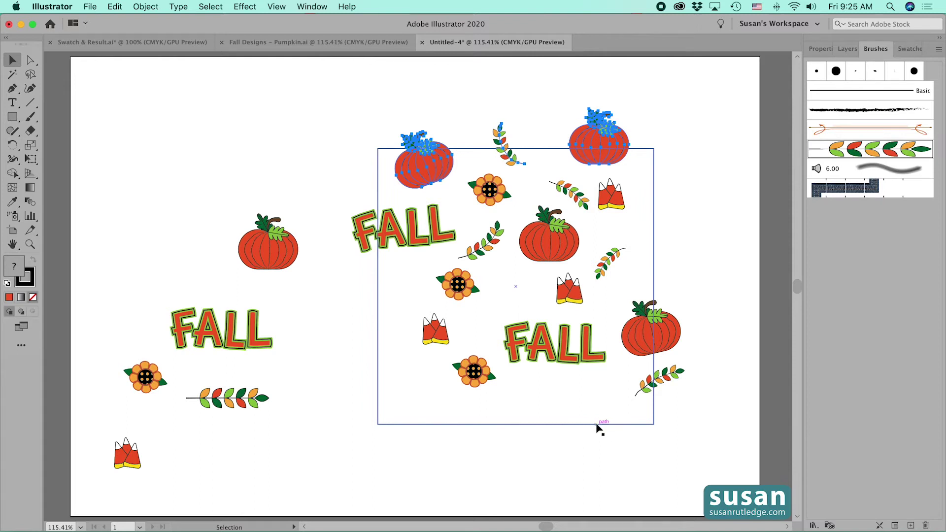
left_click(143, 7)
mouse_move(154, 23)
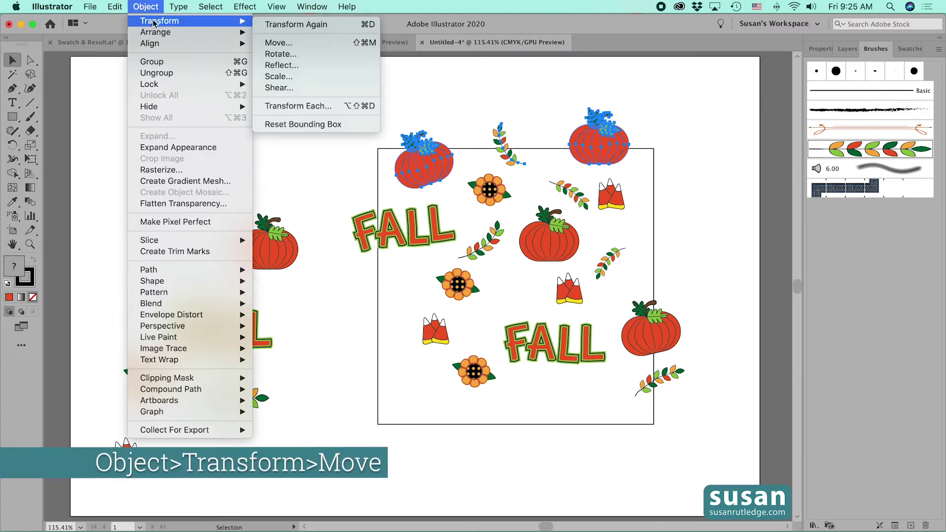
left_click(281, 43)
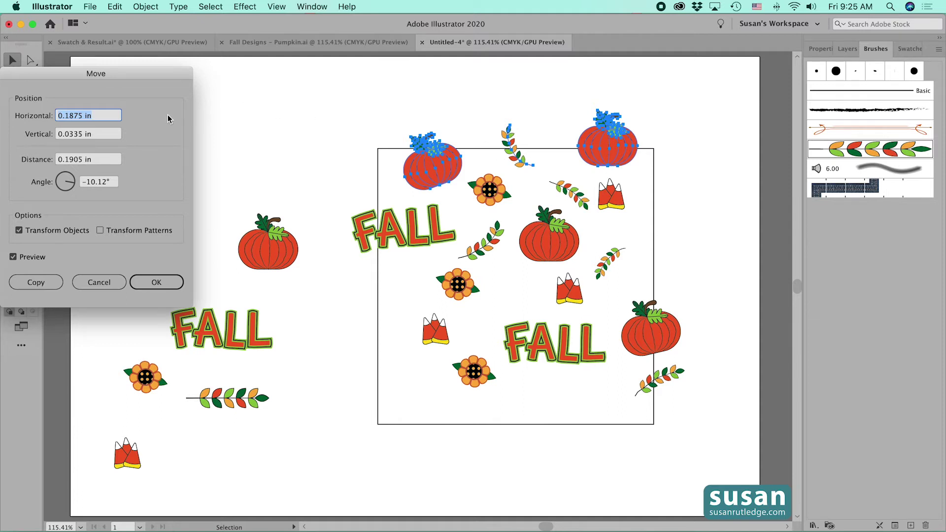
left_click_drag(126, 74, 162, 74)
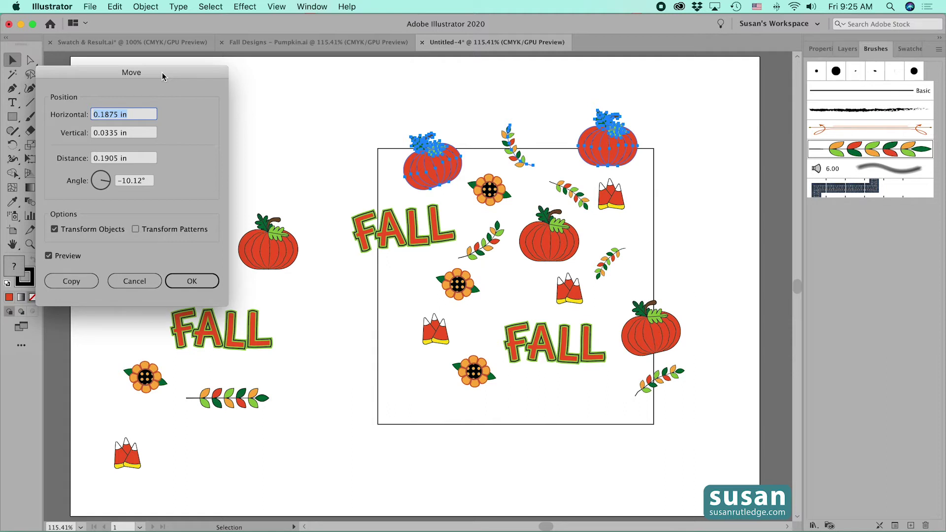
type("0")
key("Tab")
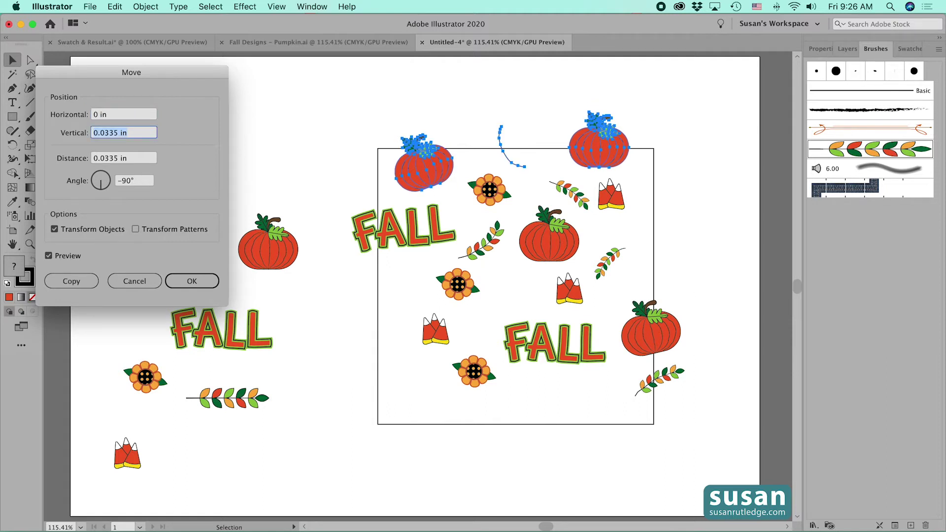
type("6")
left_click(71, 281)
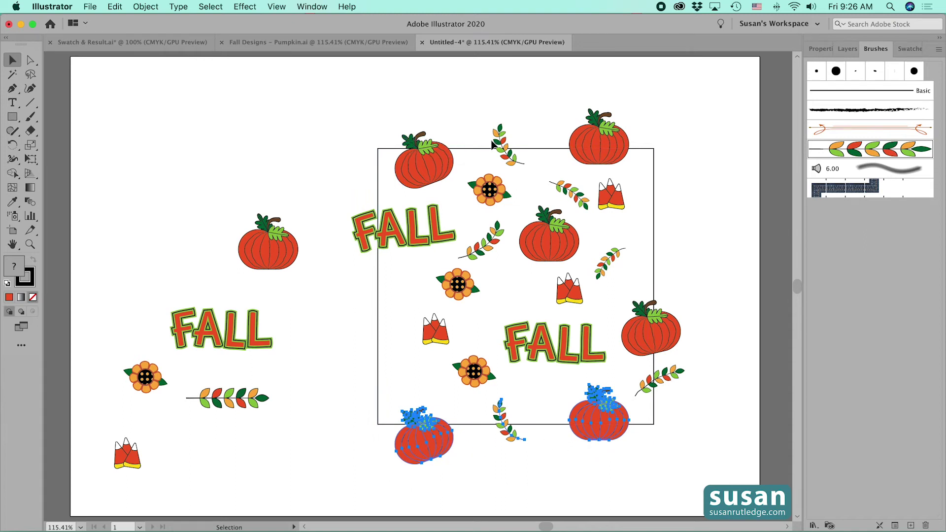
left_click(413, 410, "shift")
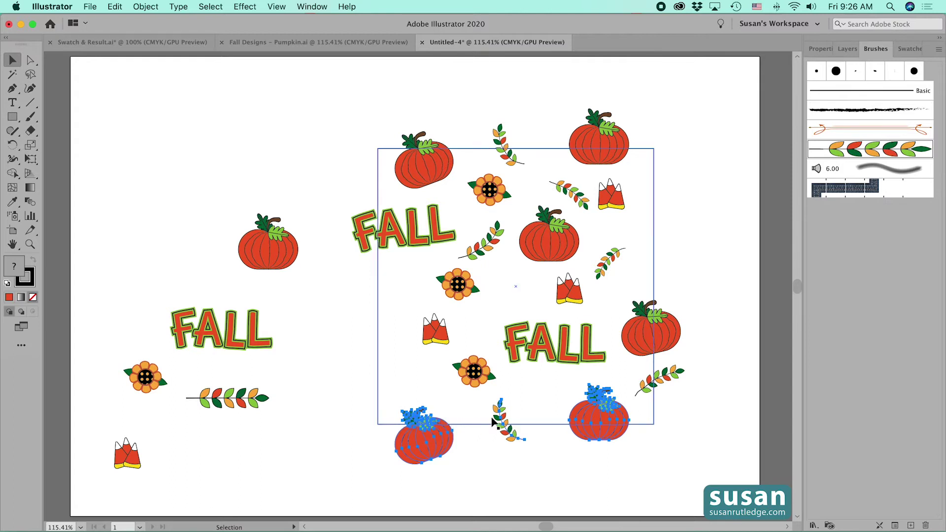
left_click(457, 423, "shift")
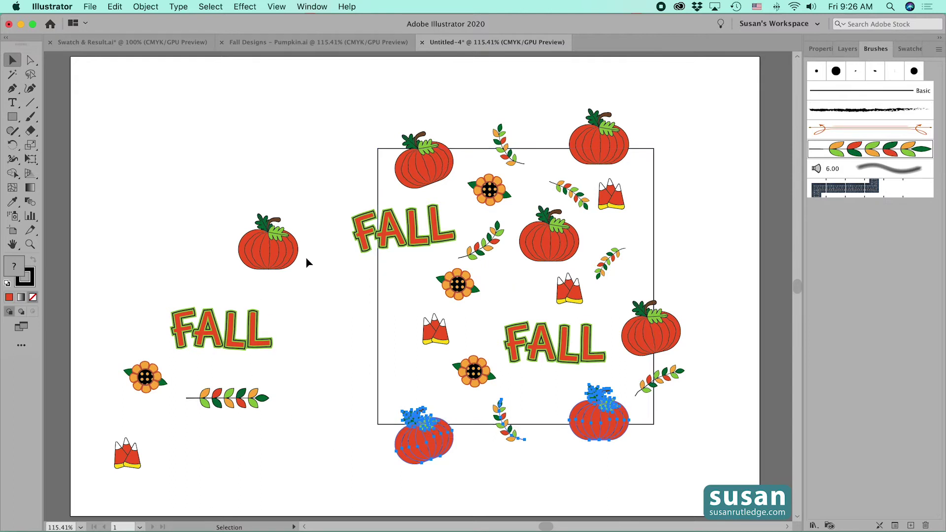
- Copy the FALL lettering on the square's left edge with a Move of 6 in horizontal and 0 in vertical
left_click(363, 249)
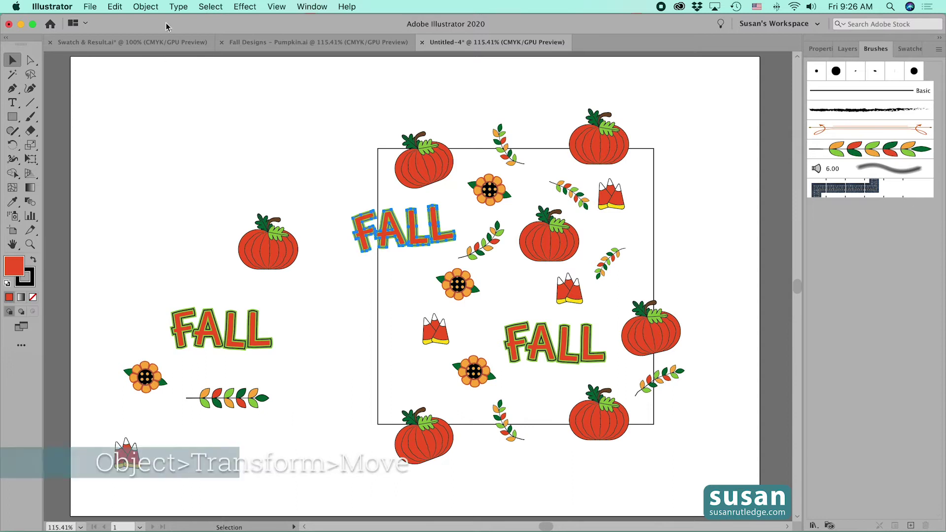
left_click(145, 6)
mouse_move(148, 20)
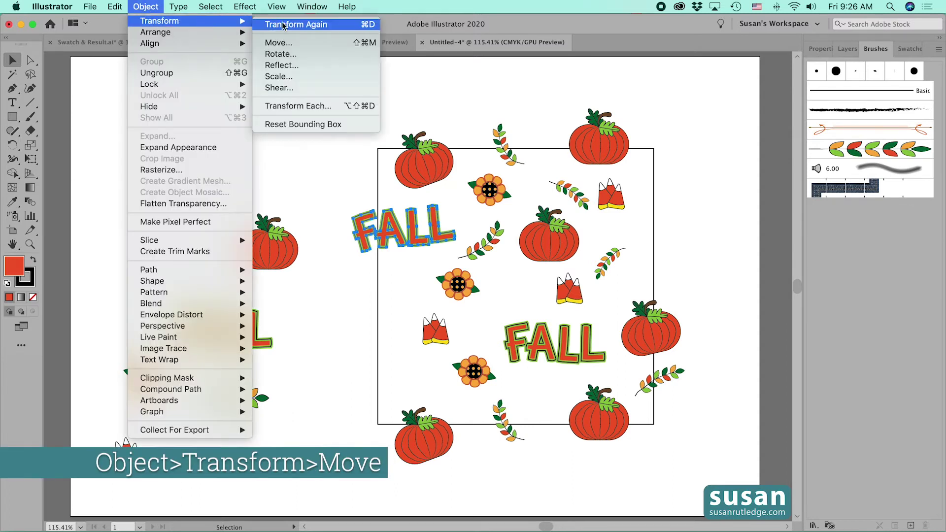
left_click(279, 43)
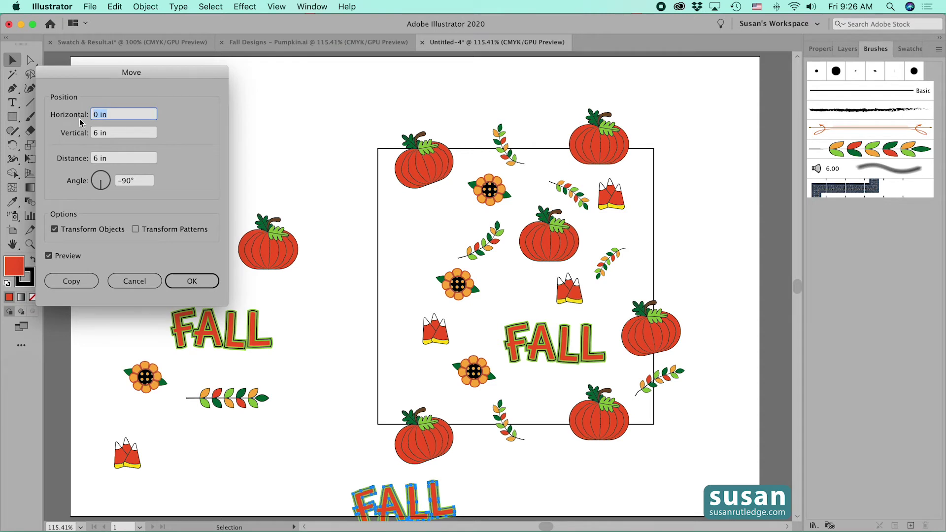
type("6")
key("Tab")
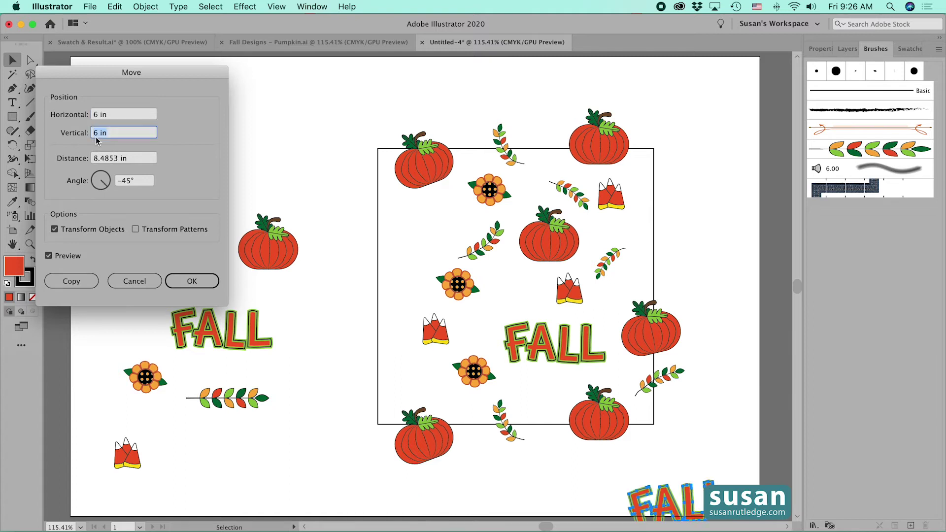
type("0")
left_click(70, 283)
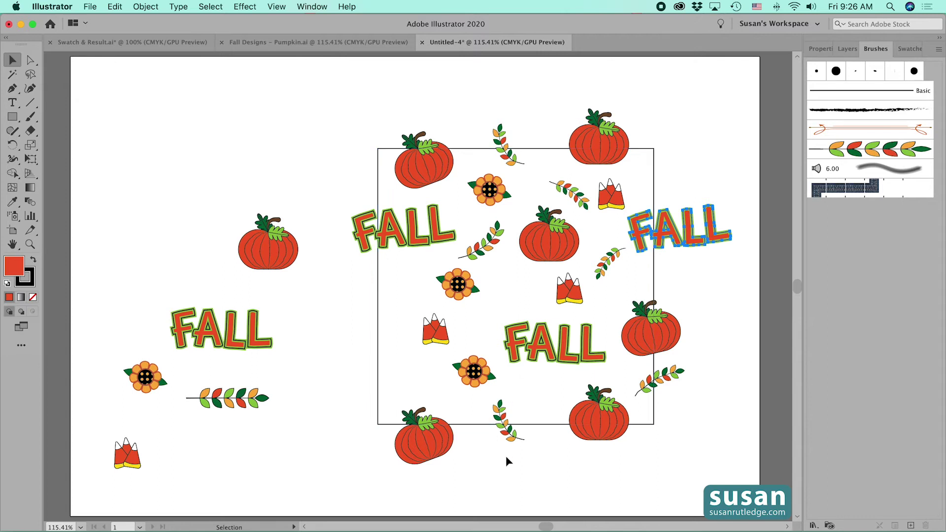
- Copy the right-edge pumpkin and the leaf branch below it with a Move of -6 in horizontal and 0 in vertical
left_click_drag(660, 283, 693, 407)
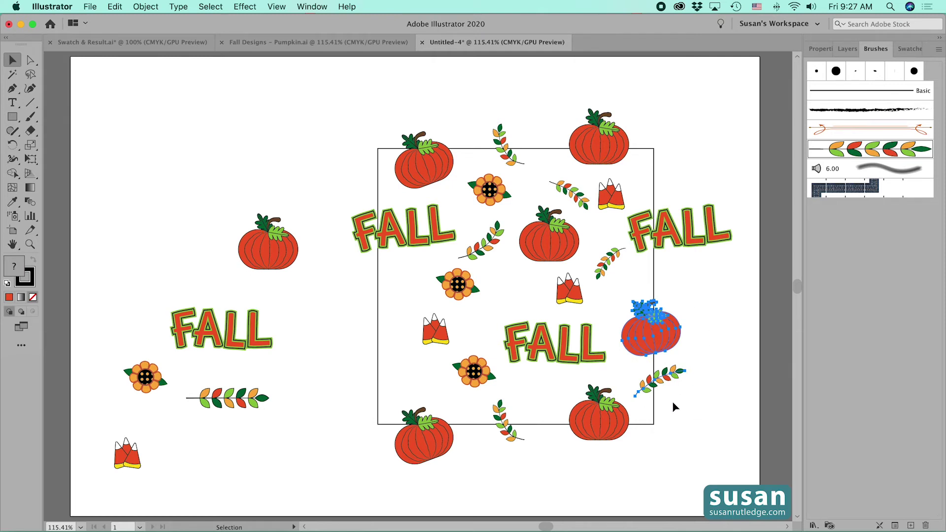
left_click(146, 7)
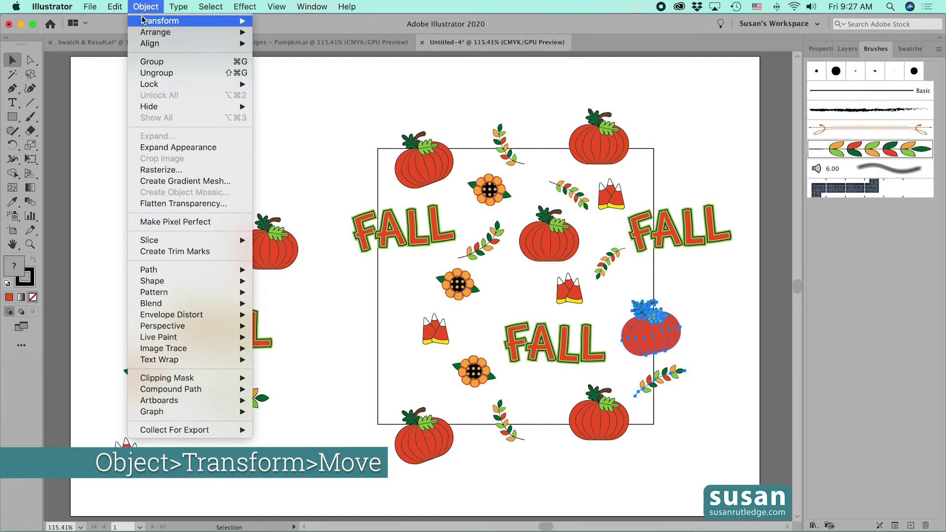
mouse_move(239, 22)
left_click(264, 42)
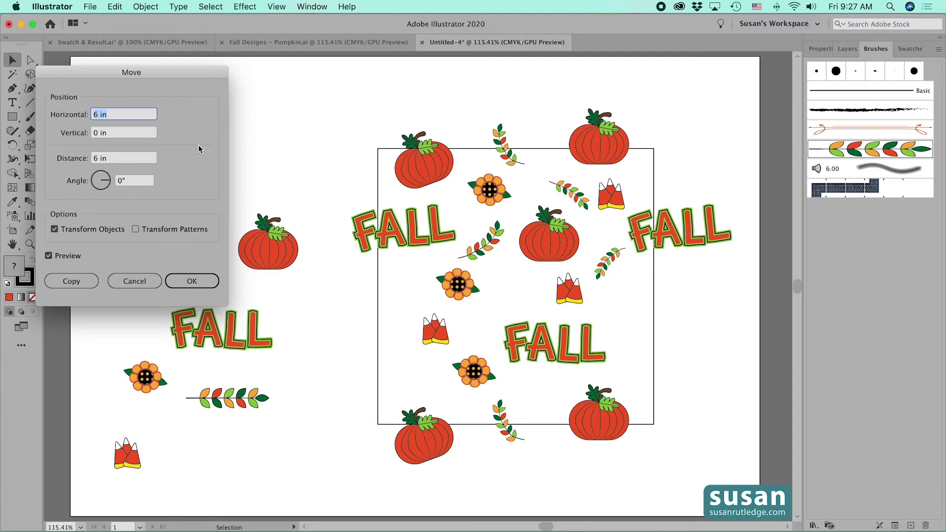
type("-6")
left_click(71, 281)
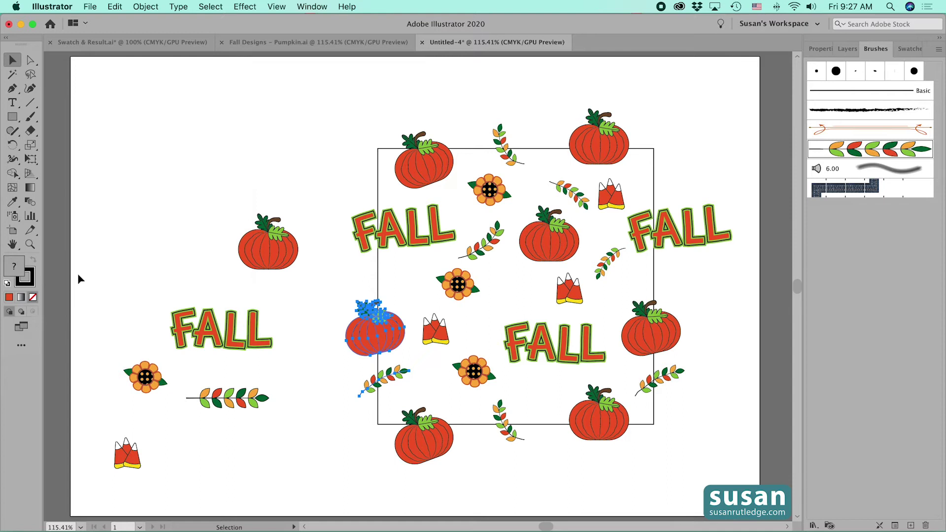
left_click(693, 482)
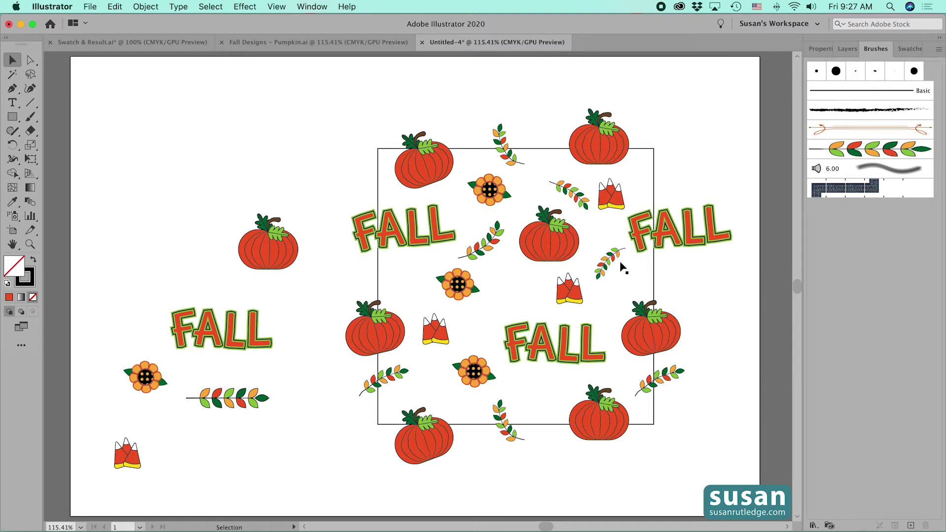
- Adjust the spacing of the motifs around the square's middle, and delete all the original source motifs outside the square
left_click_drag(605, 266, 564, 293)
left_click_drag(466, 287, 483, 299)
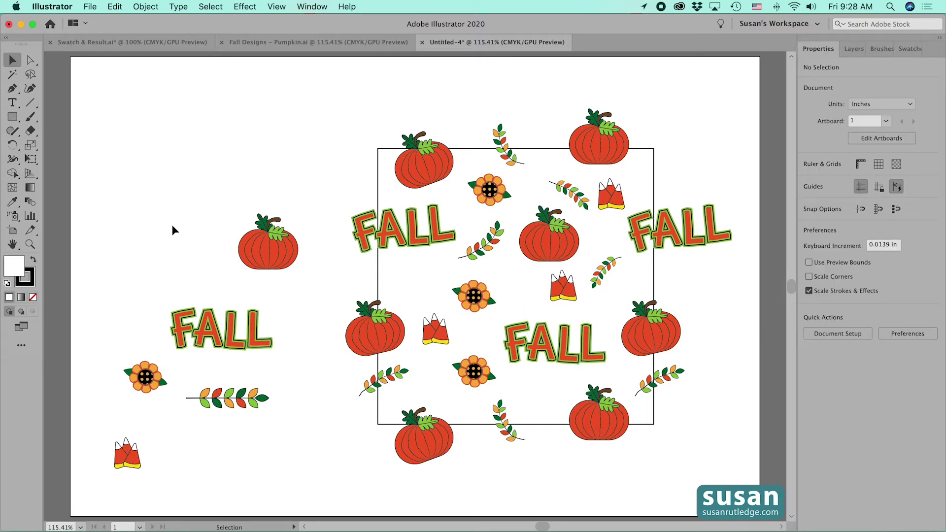
left_click_drag(101, 155, 281, 478)
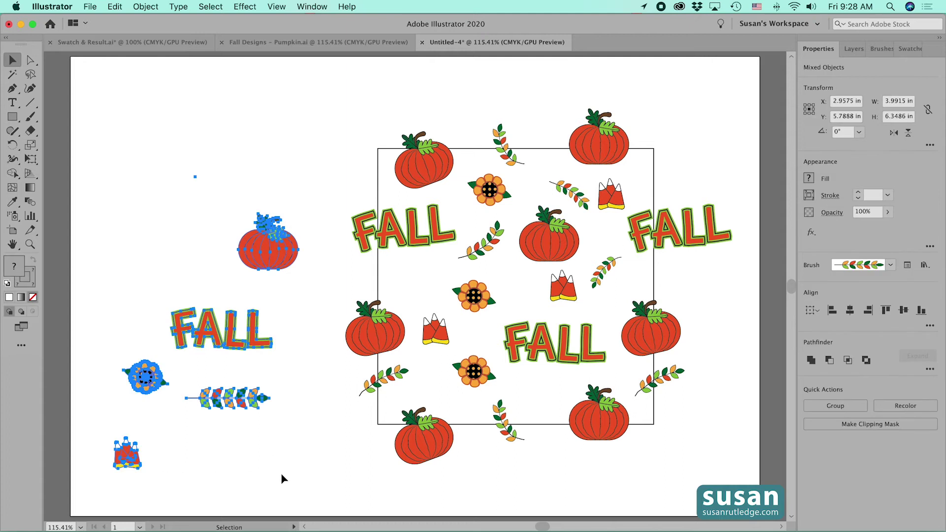
key("Delete")
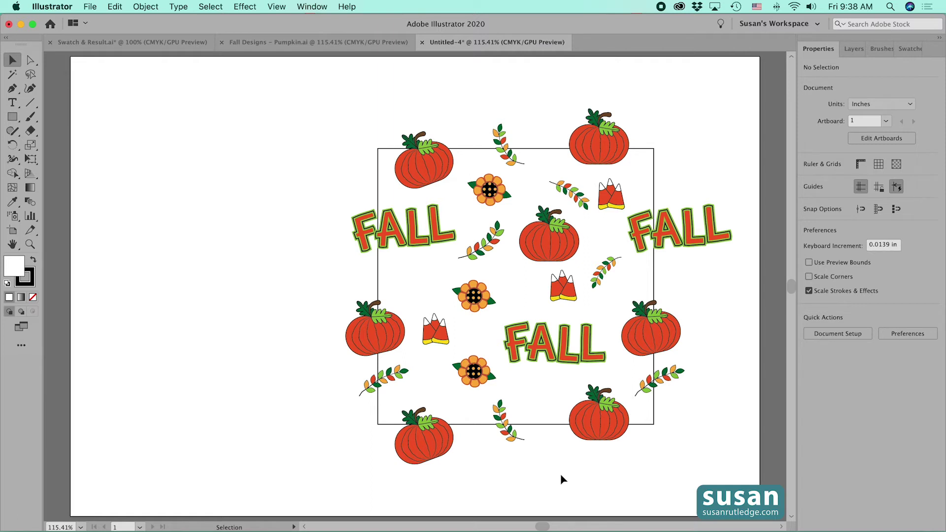
- Select the square and lock its rectangle within Layer 1
left_click(542, 424)
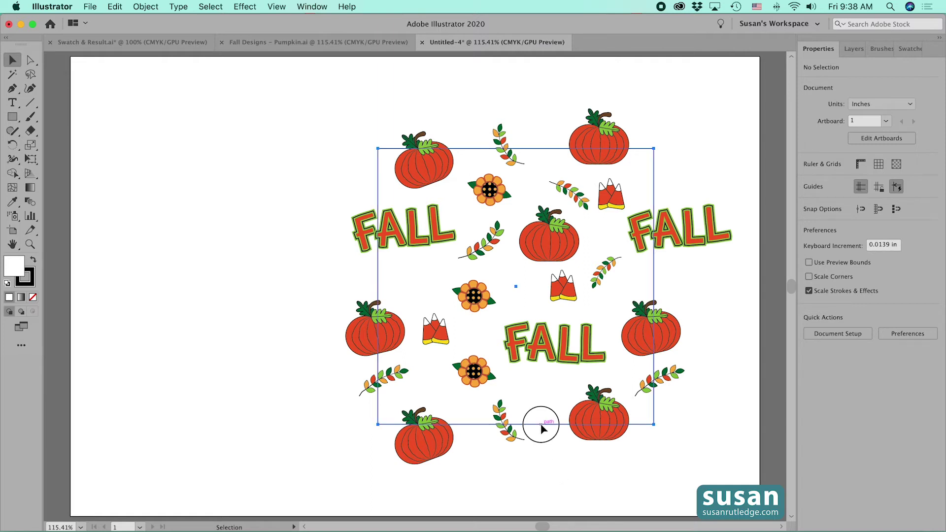
left_click(854, 48)
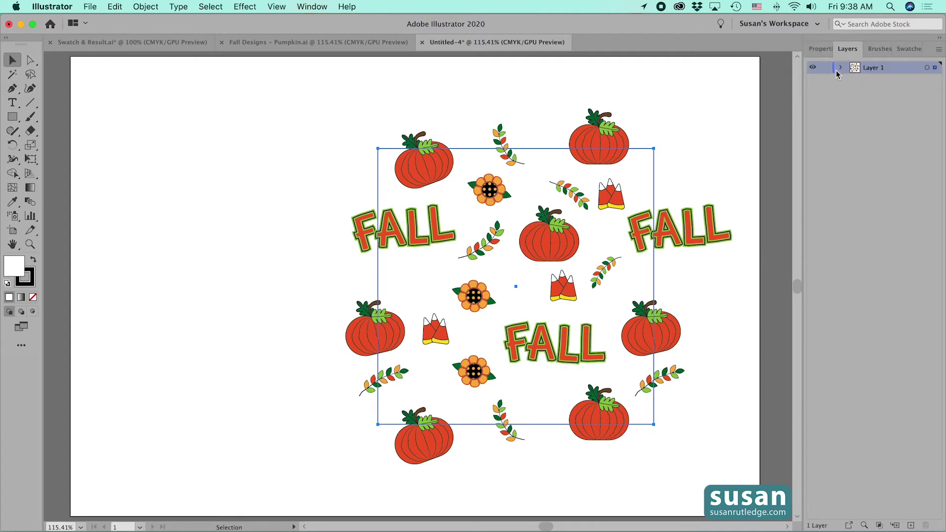
left_click(841, 67)
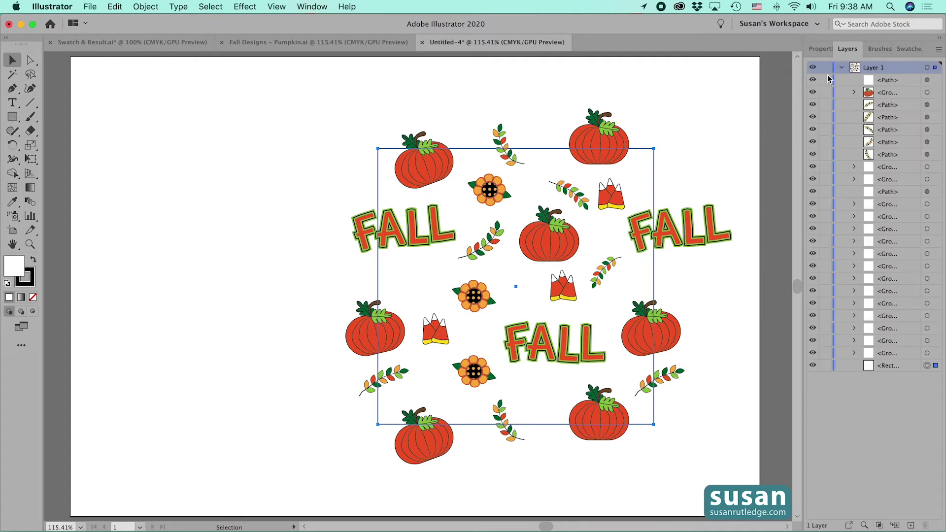
left_click(826, 366)
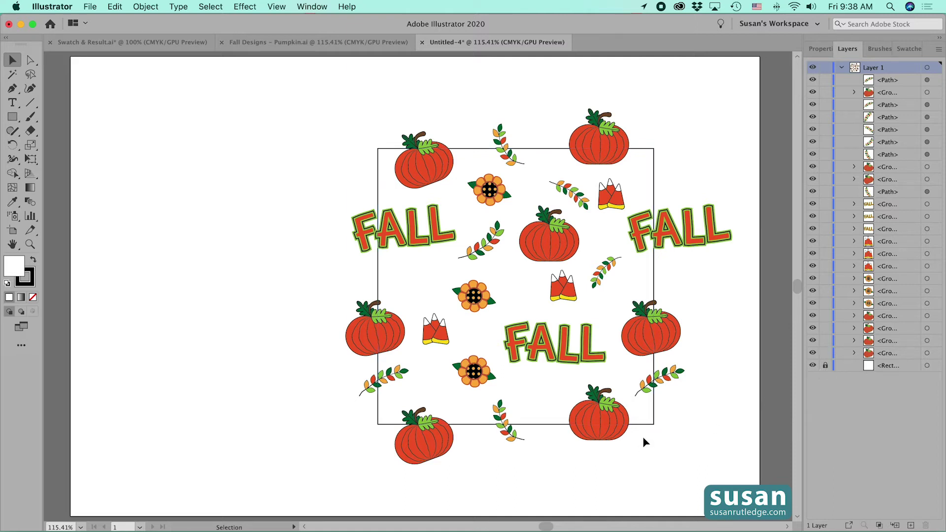
- Expand the appearance of all pattern motifs, then expand their fills and strokes, leaving the locked square out
left_click_drag(349, 109, 710, 472)
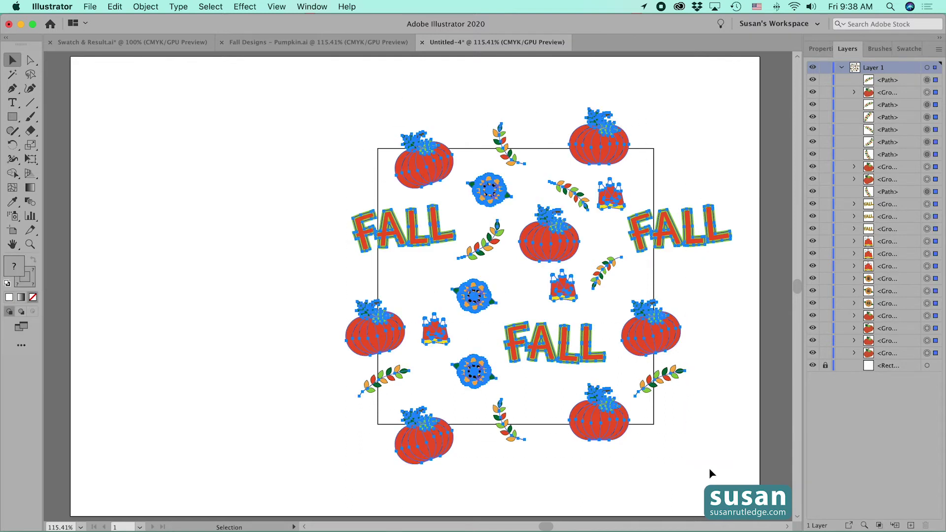
left_click(146, 6)
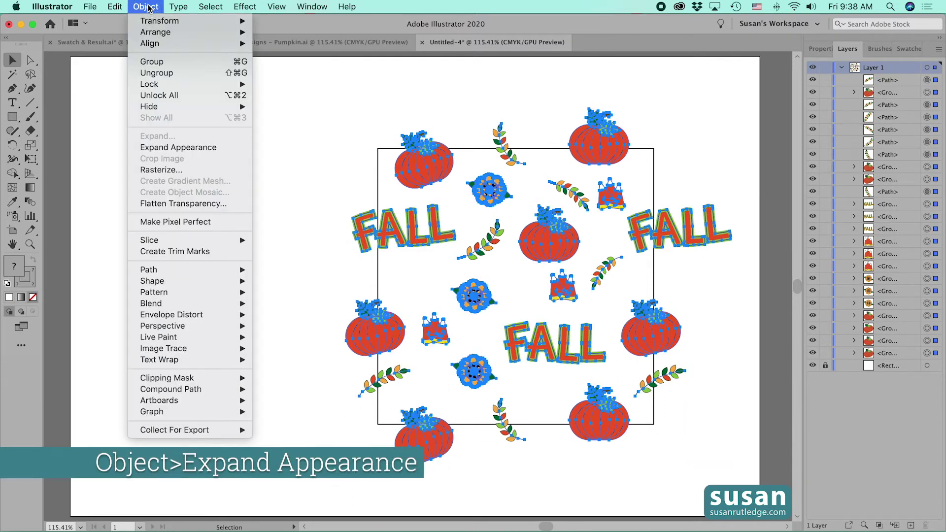
left_click(169, 147)
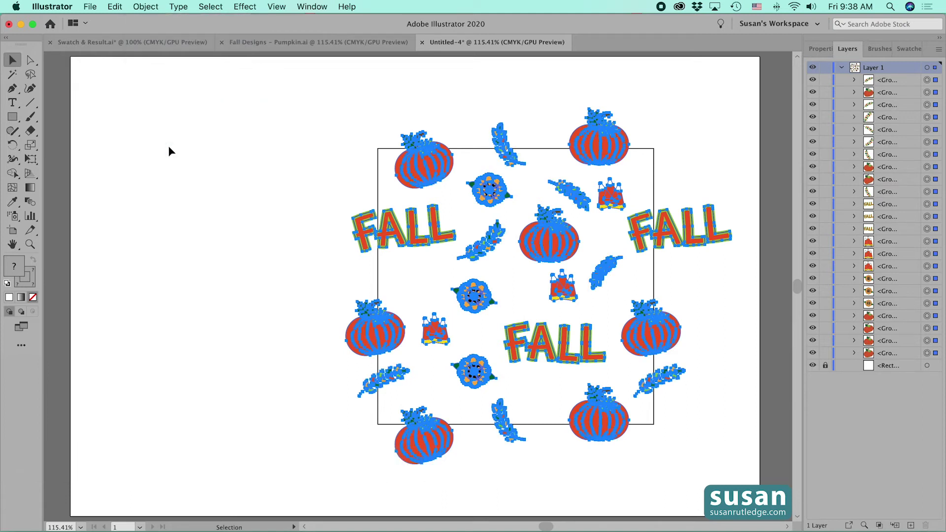
left_click(139, 7)
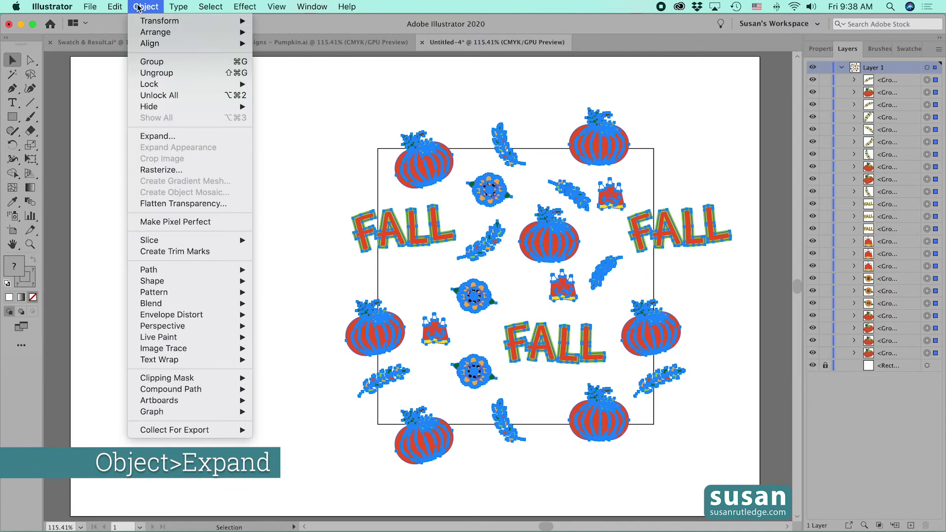
left_click(162, 140)
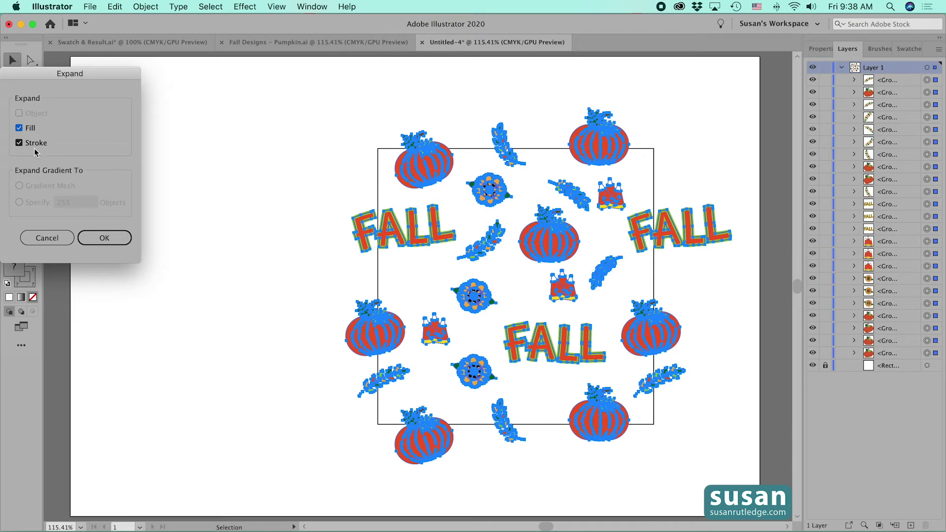
left_click(108, 240)
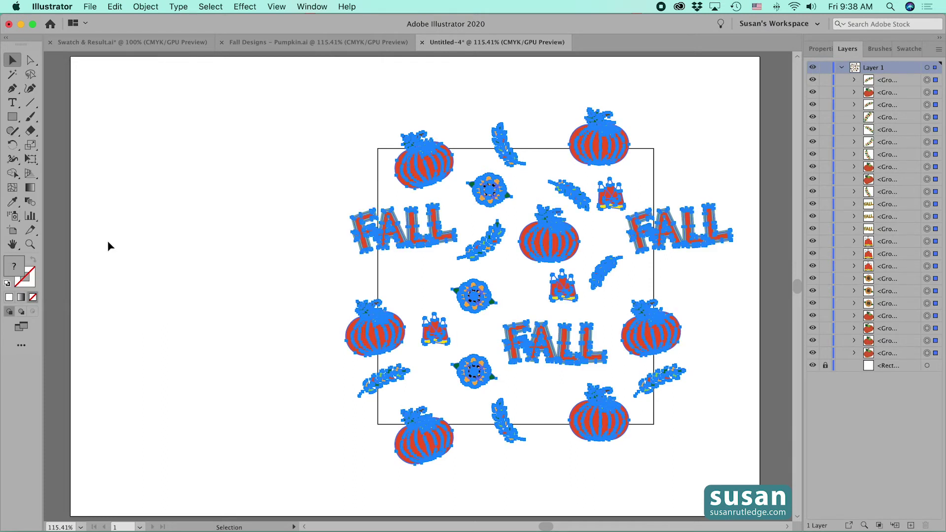
left_click(248, 208)
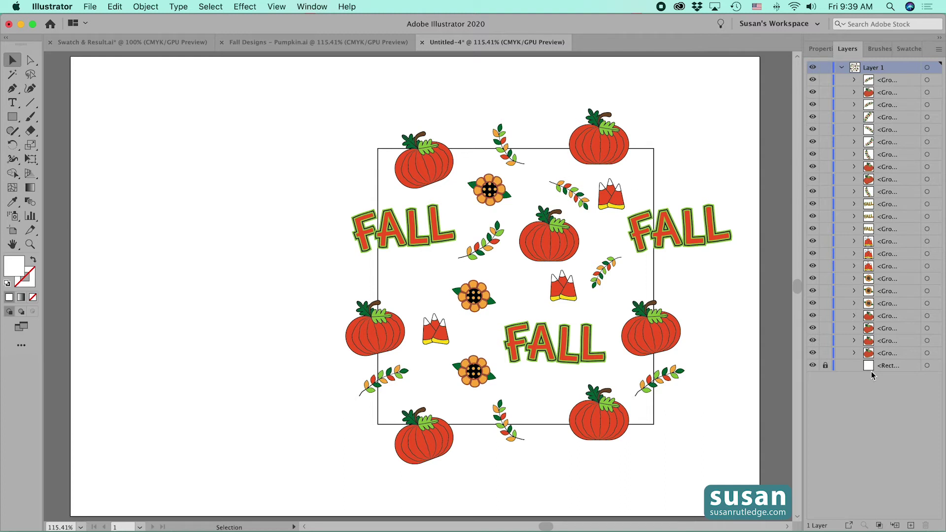
- Unlock the square's rectangle and fill it with the yellow swatch
left_click(825, 365)
left_click(811, 49)
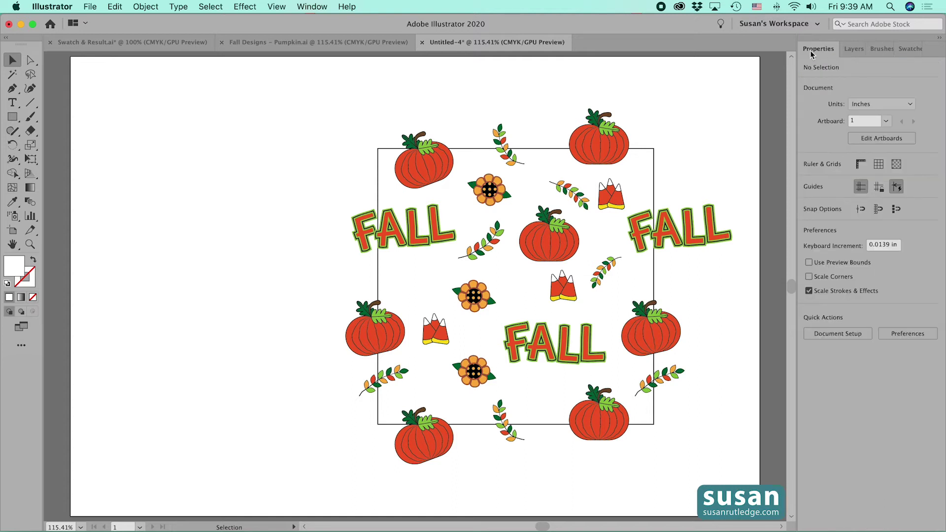
left_click(544, 148)
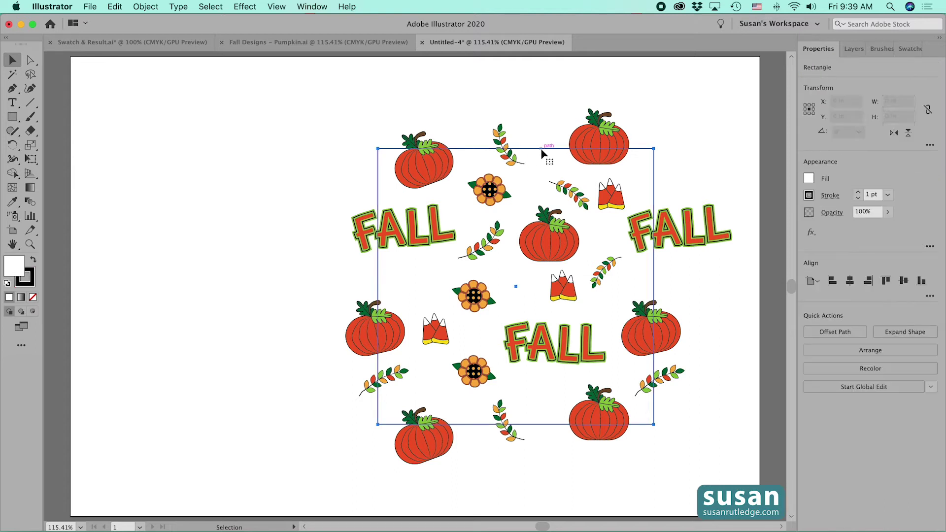
left_click(809, 179)
left_click_drag(805, 237, 803, 273)
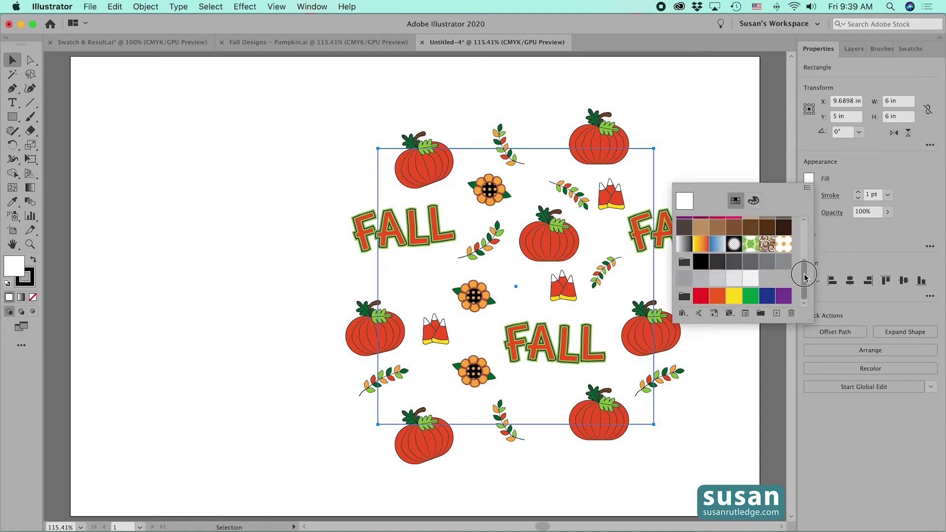
left_click(734, 297)
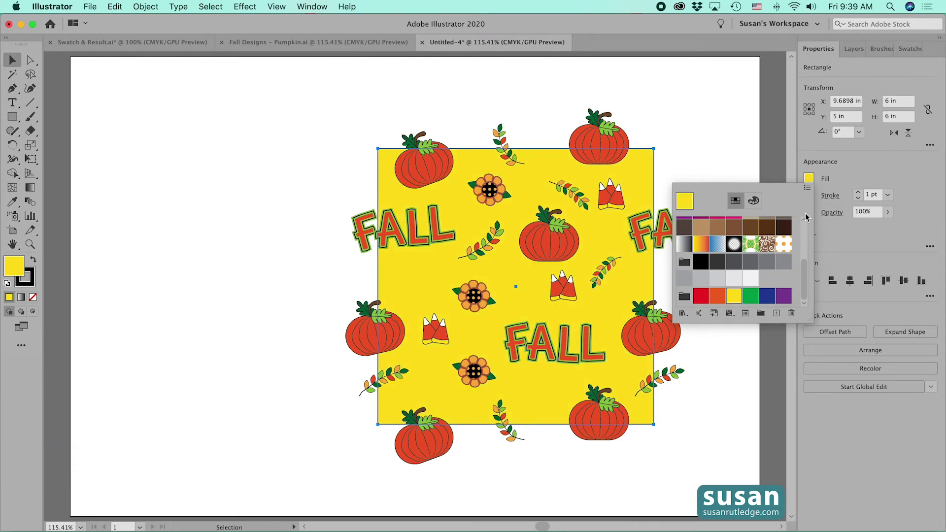
- Remove the stroke from the yellow square and deselect it
left_click(858, 198)
left_click(857, 198)
left_click(857, 198)
left_click(858, 198)
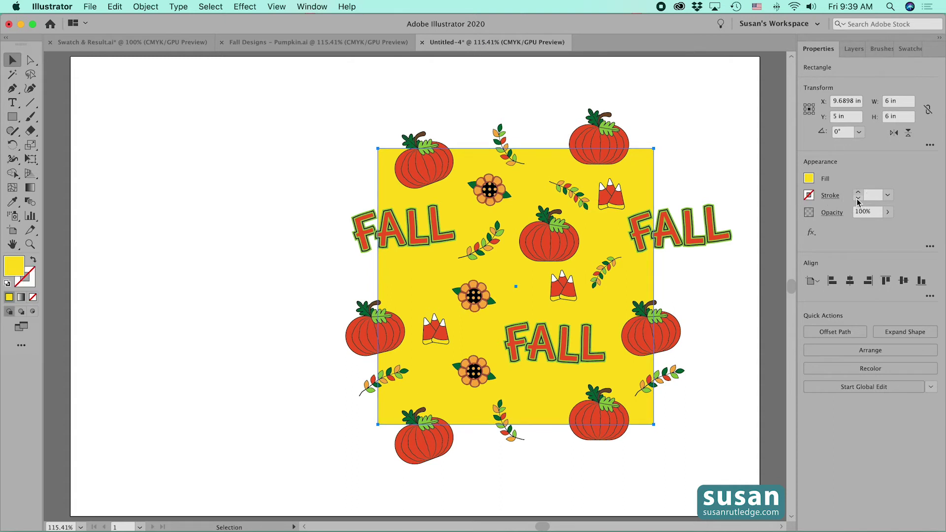
left_click(721, 175)
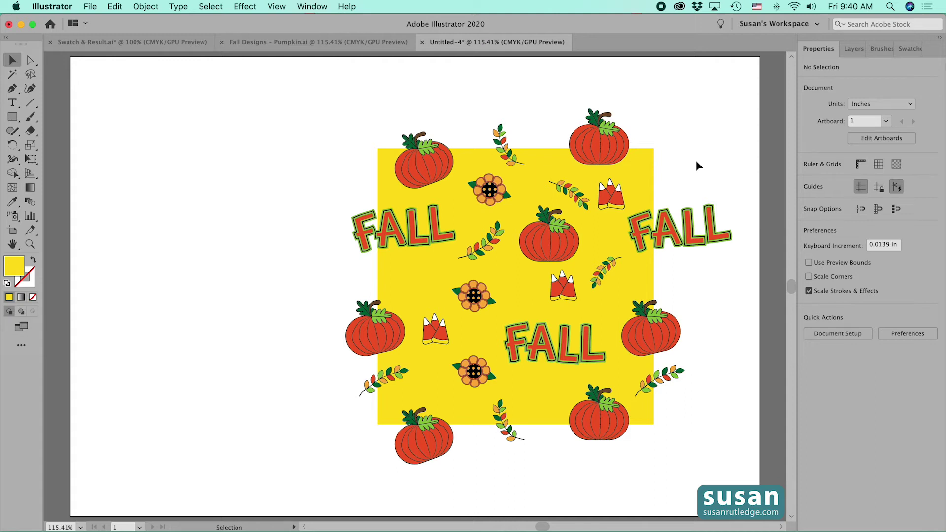
- Paste a copy of the yellow square in place over the motifs, and crop all the artwork to it with the Pathfinder Crop
left_click(634, 175)
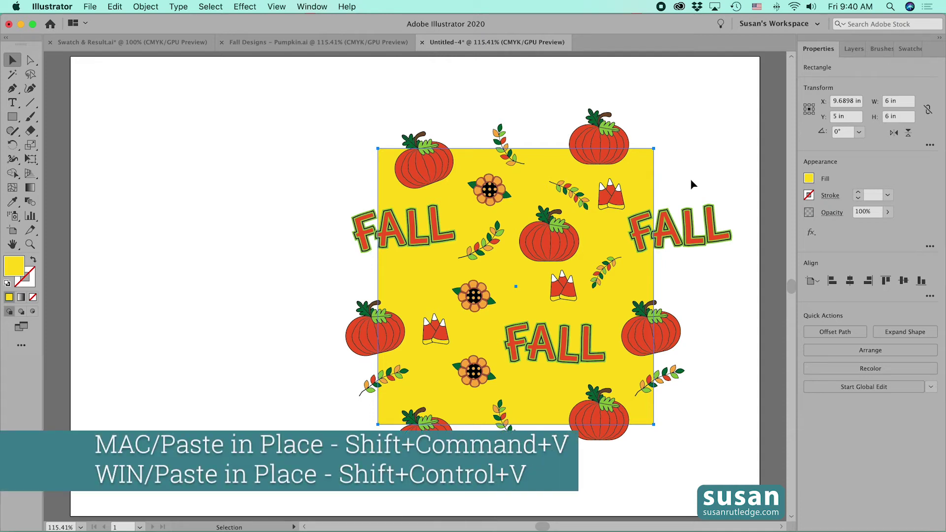
key("shift+super+v")
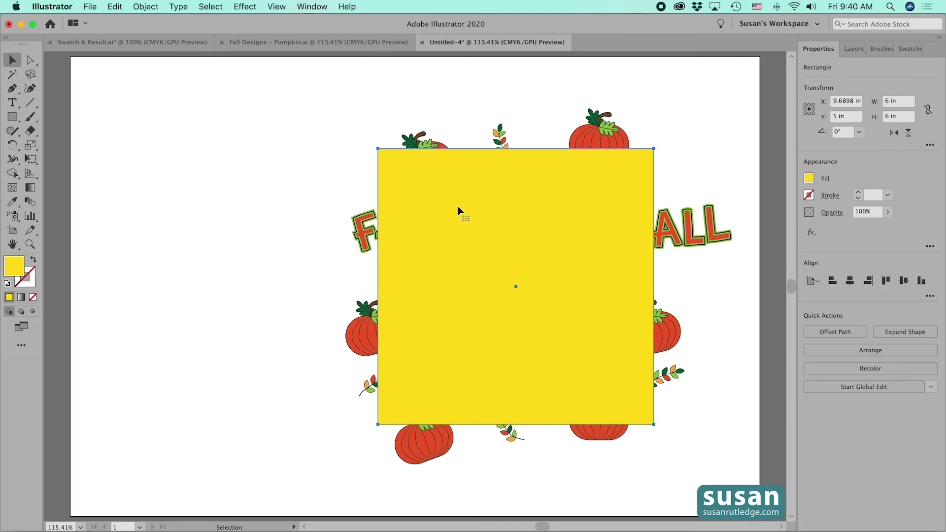
left_click_drag(329, 117, 723, 482)
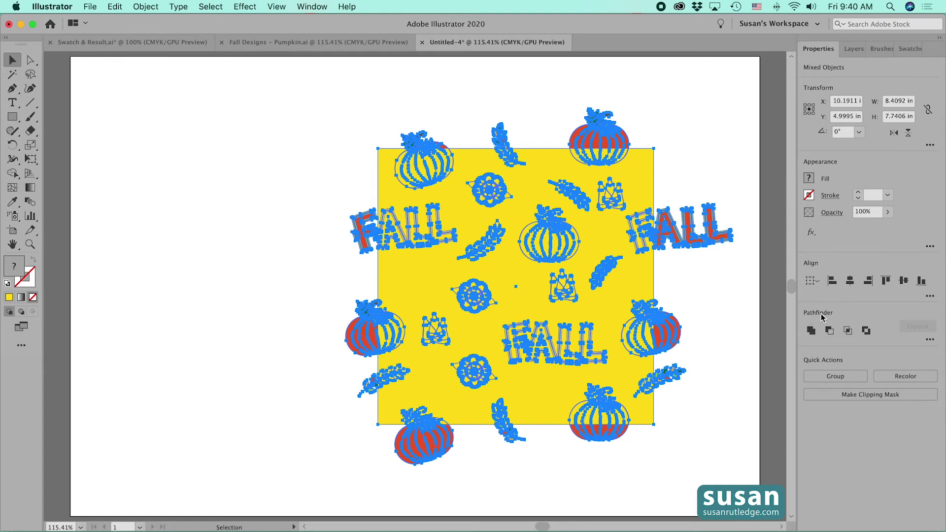
left_click(930, 340)
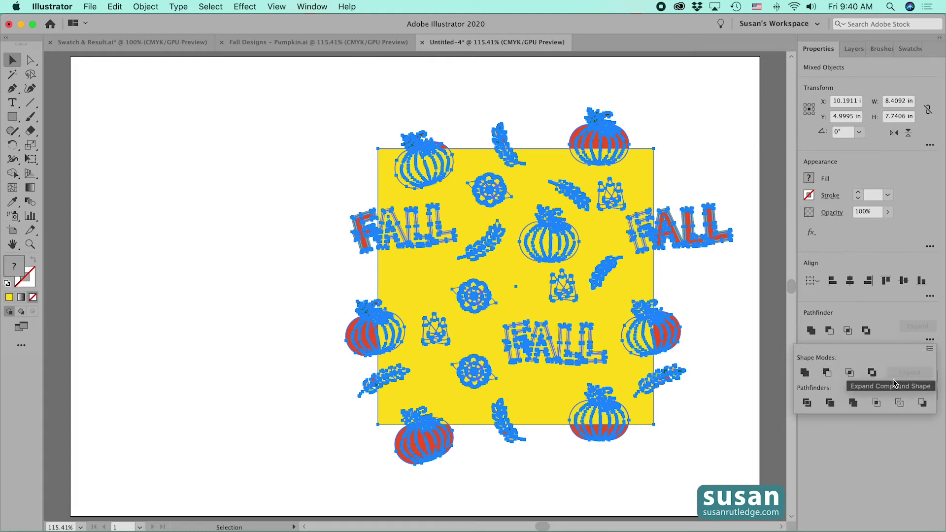
left_click(876, 405)
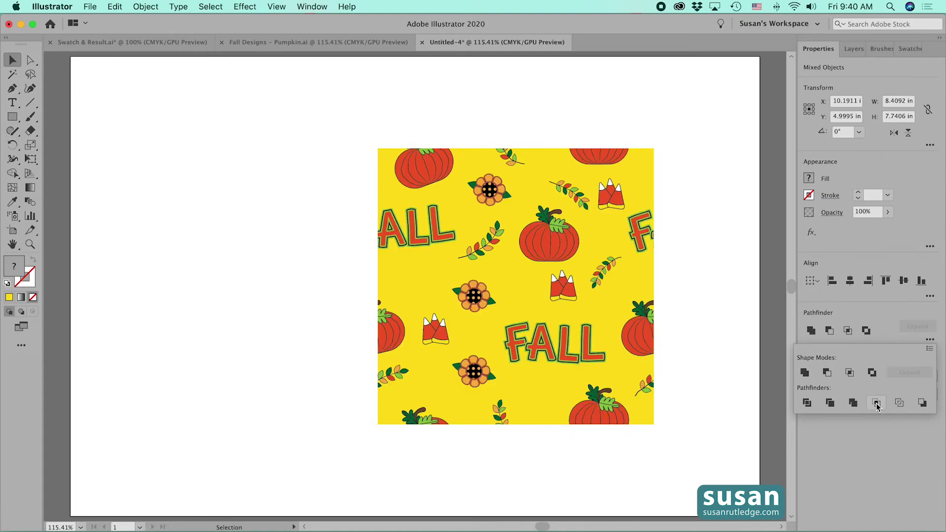
left_click(690, 387)
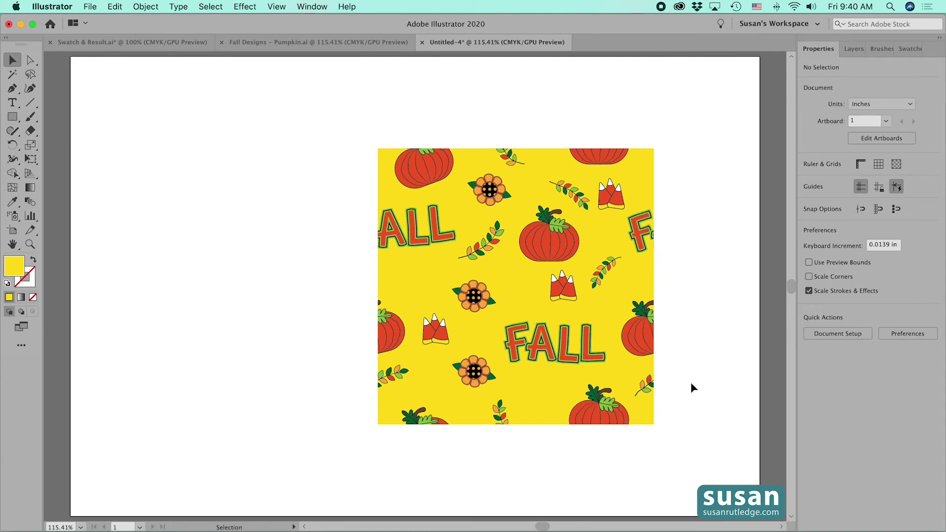
- Group the cropped artwork and add it to the Swatches as a new pattern swatch
left_click_drag(320, 113, 698, 453)
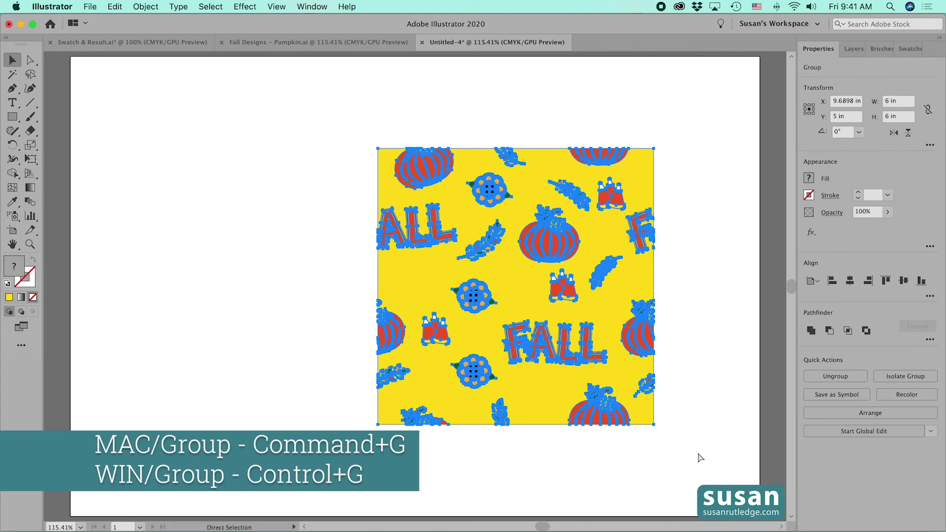
left_click(663, 297)
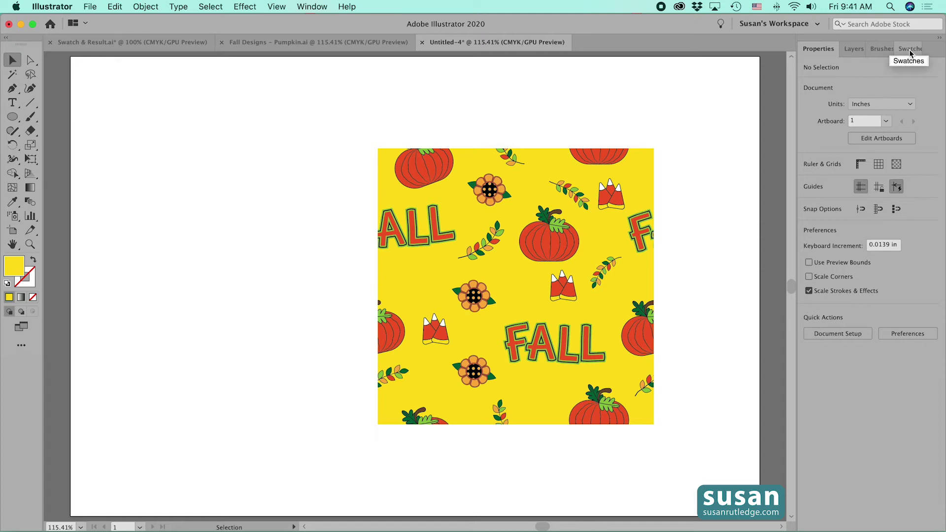
left_click(312, 6)
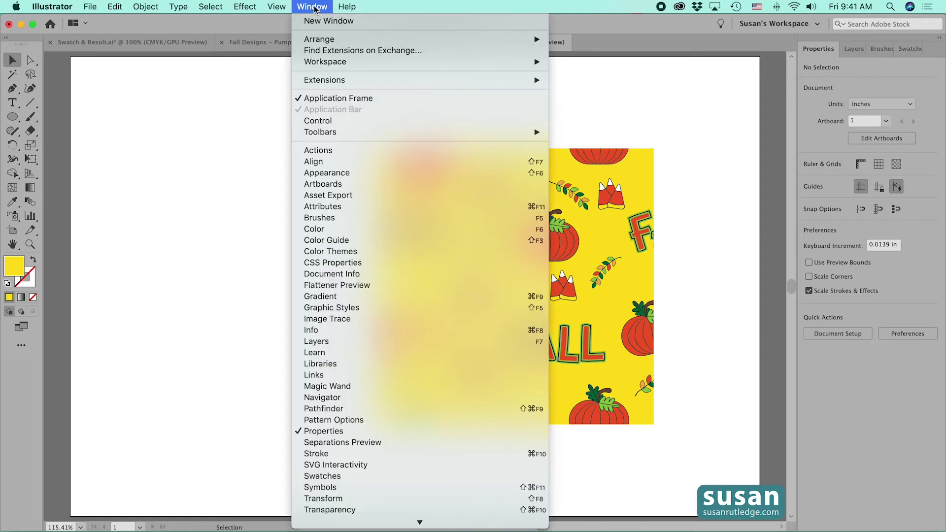
left_click(318, 477)
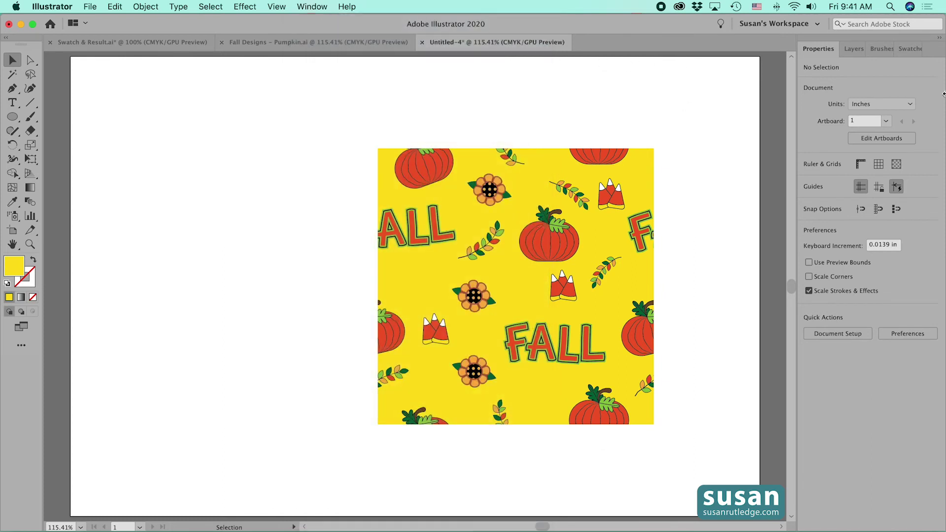
left_click(917, 49)
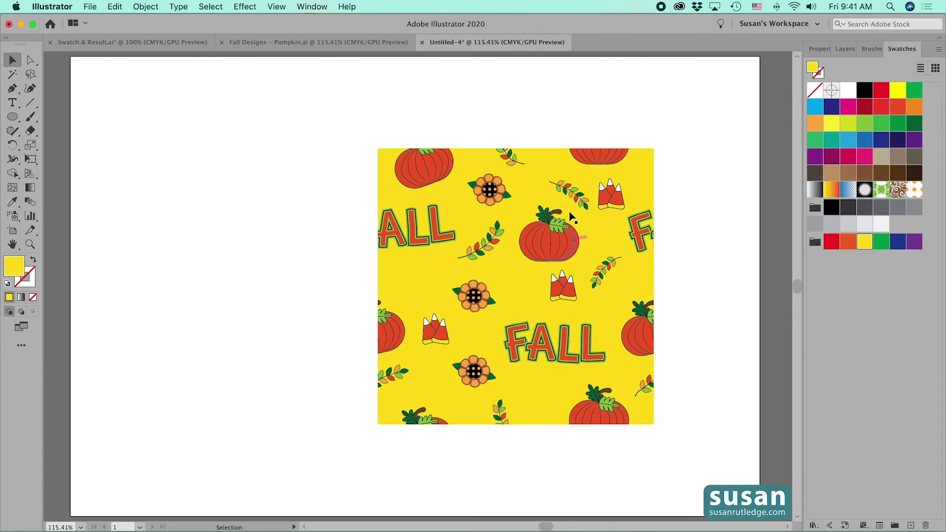
left_click(626, 169)
left_click_drag(625, 169, 921, 190)
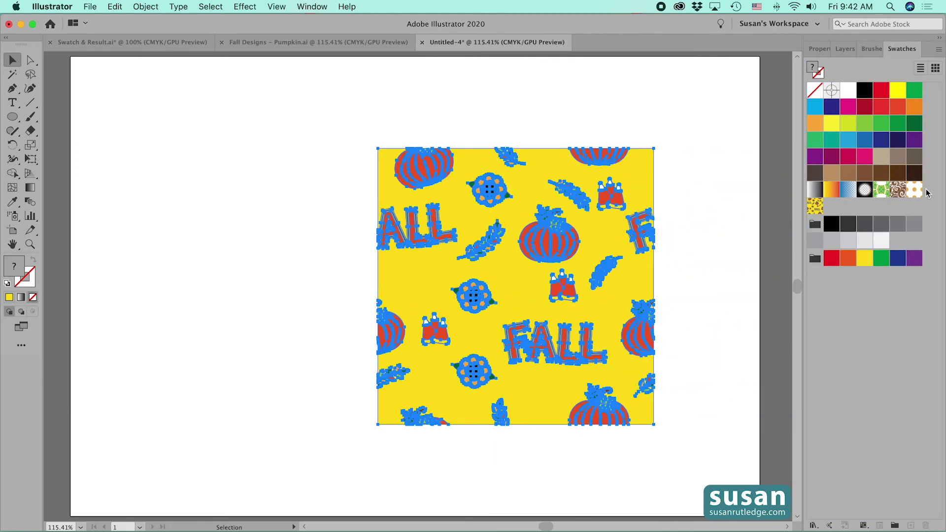
- Move the tile to the artboard's upper-left corner and, beside it, draw an ellipse about 6.6 by 9.4 in filled with the new pattern swatch
left_click(714, 188)
left_click_drag(429, 181, 131, 97)
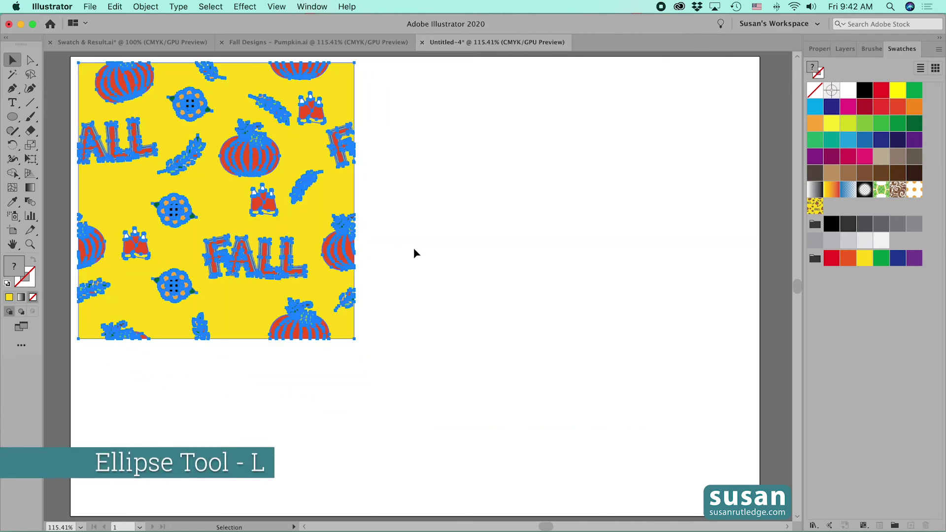
key("l")
left_click_drag(434, 74, 729, 501)
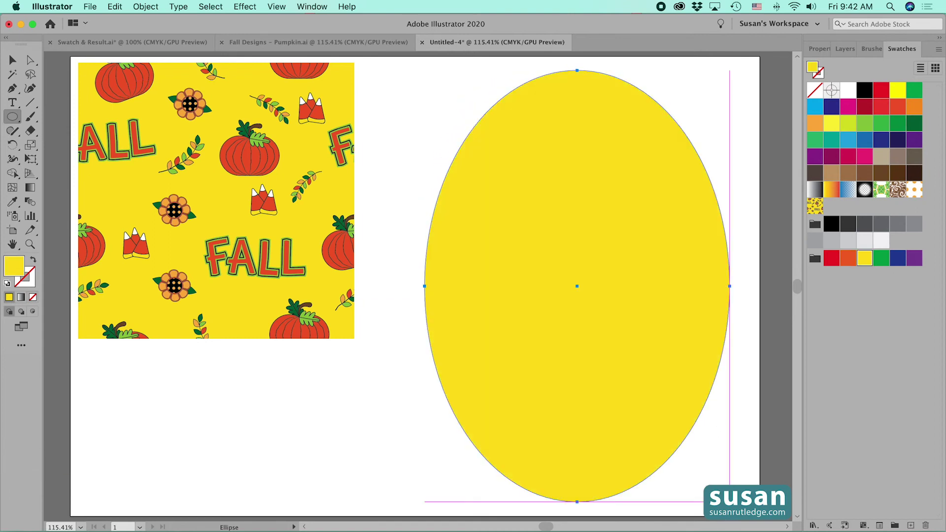
left_click(815, 206)
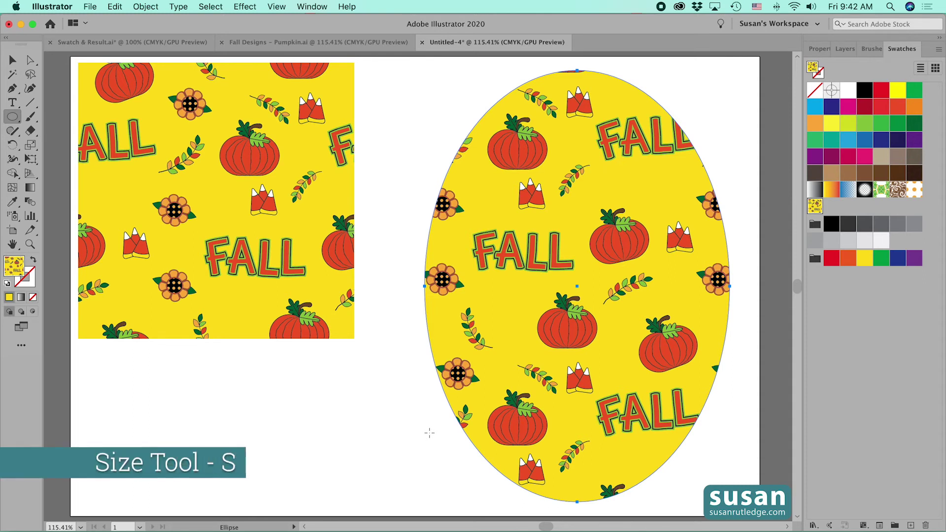
- Scale only the pattern inside the ellipse down proportionally to about 41% with the Scale tool
key("s")
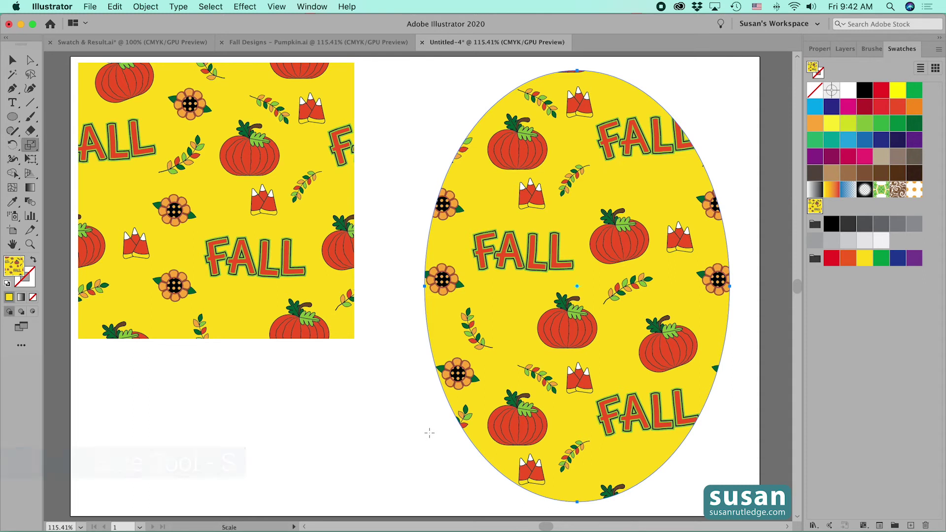
left_click_drag(666, 143, 666, 151)
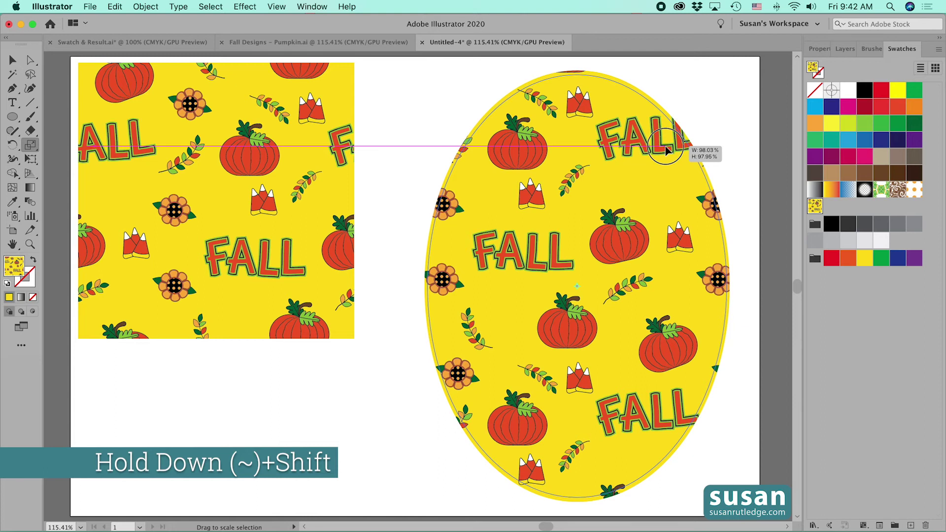
left_click_drag(666, 150, 614, 222)
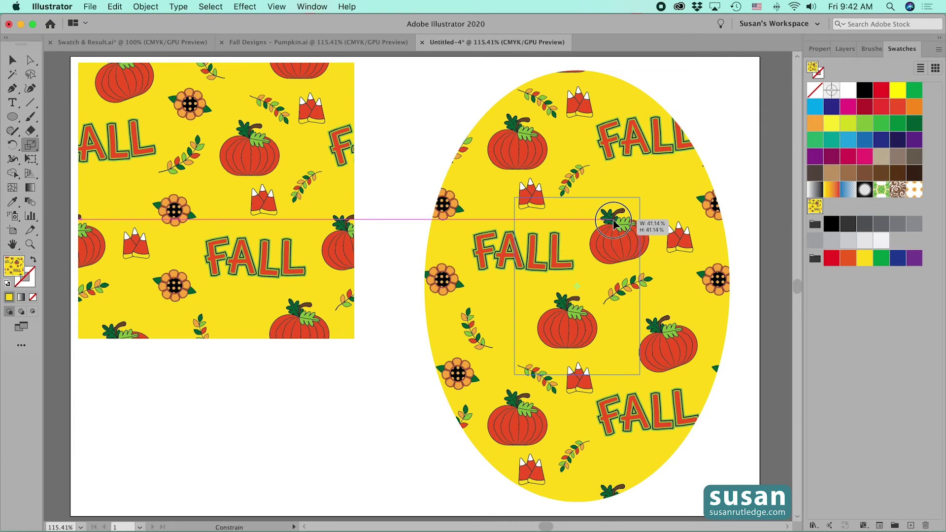
left_click_drag(613, 222, 614, 223)
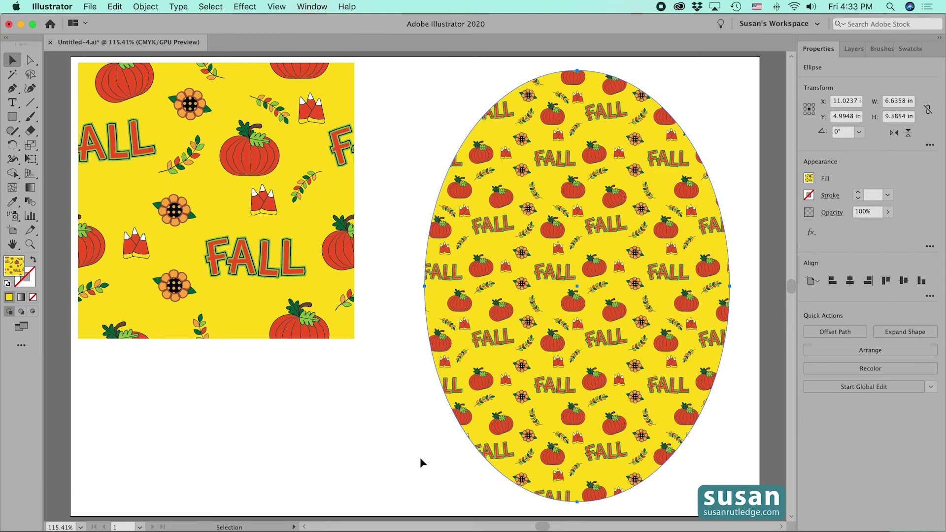
- Select all the yellow objects at the bottom of the tile's group in Layer 1 and group them together
left_click(238, 304)
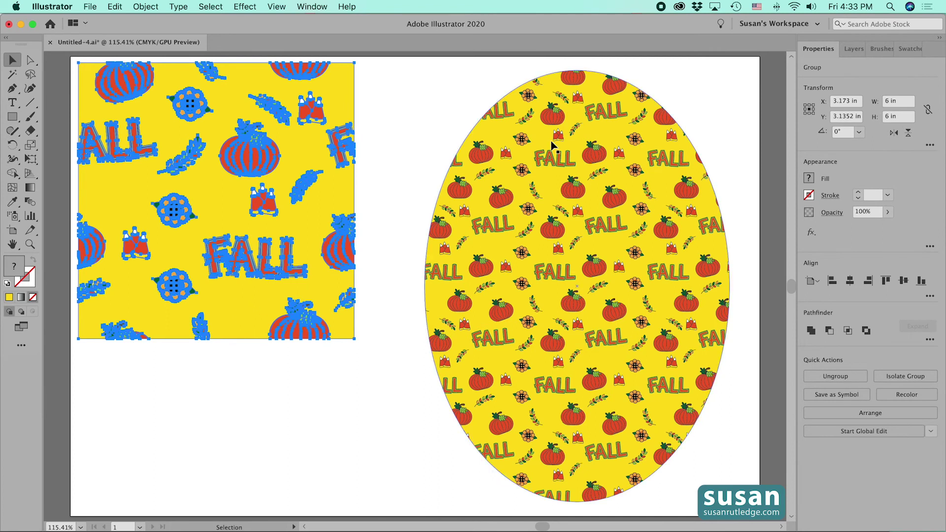
left_click(853, 50)
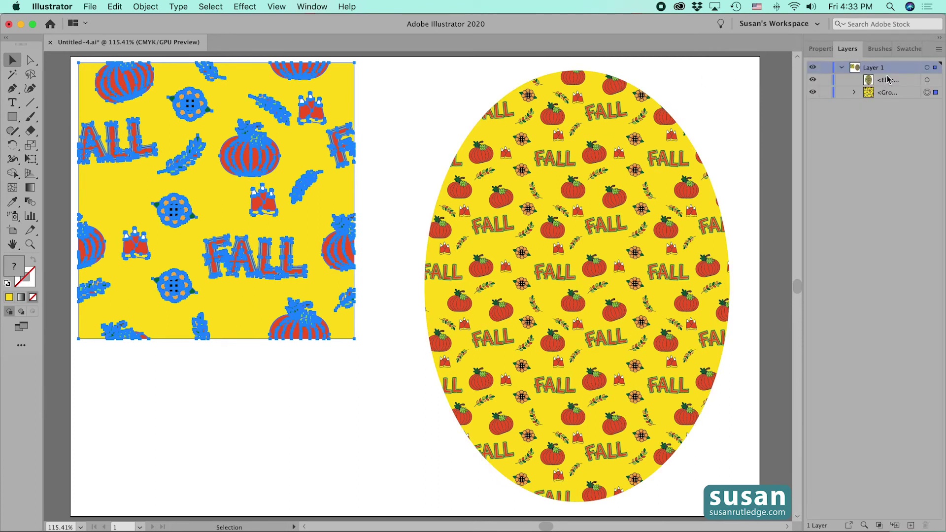
left_click(855, 93)
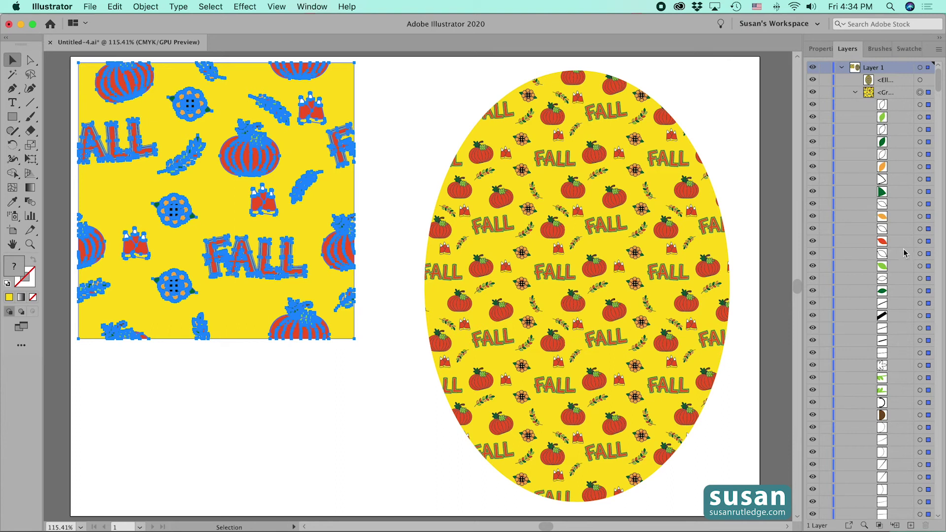
left_click_drag(939, 81, 941, 515)
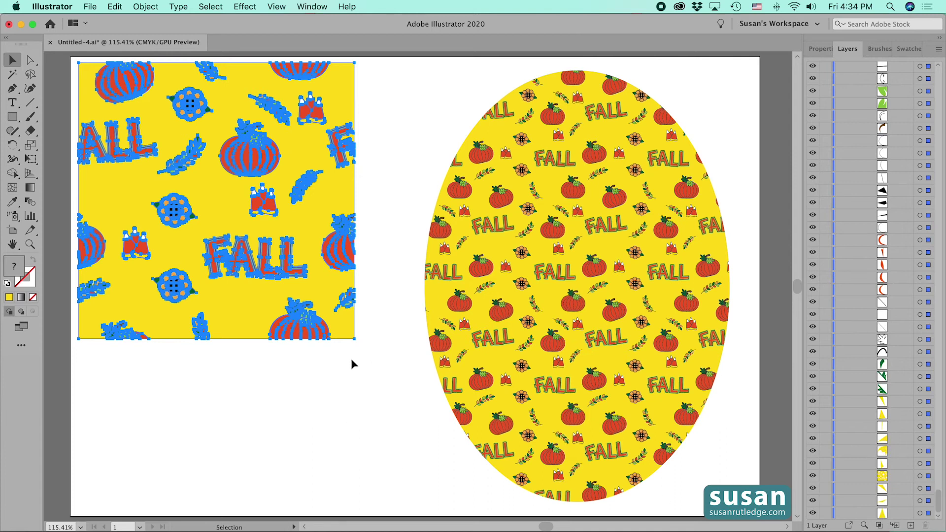
left_click(919, 400)
left_click(919, 413, "shift")
left_click(919, 426, "shift")
left_click(920, 438, "shift")
left_click(919, 451, "shift")
left_click(919, 462, "shift")
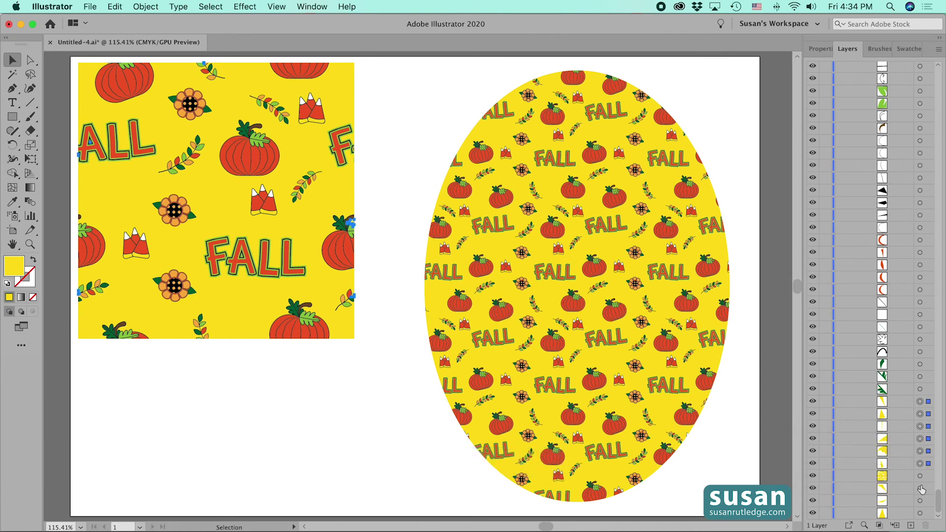
left_click(919, 475, "shift")
left_click(920, 487, "shift")
left_click(919, 500, "shift")
left_click(920, 513, "shift")
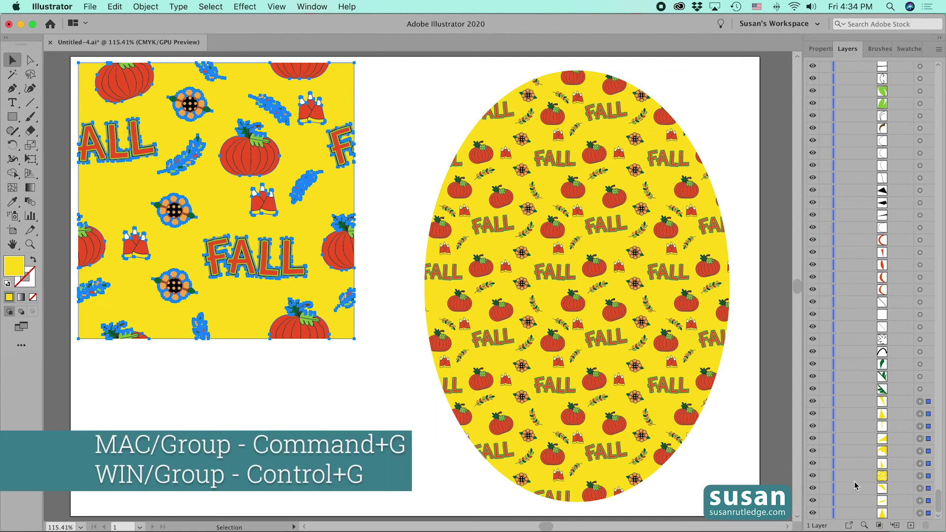
key("super+g")
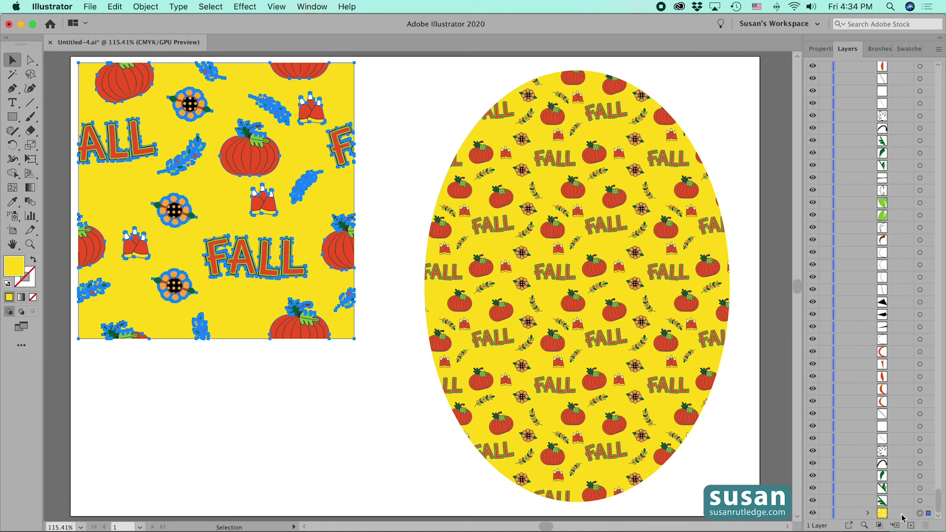
- Hide and show the group of yellow objects to check what it contains, and select the whole group
left_click(812, 513)
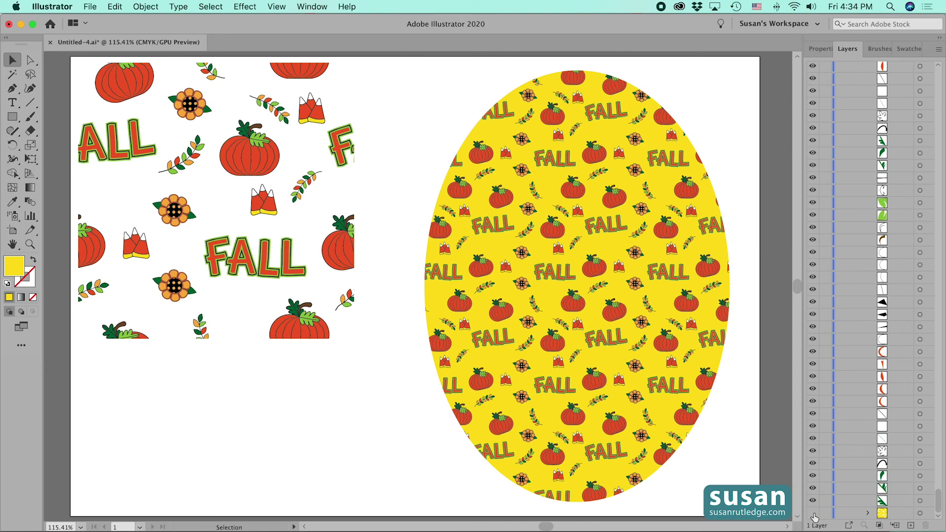
left_click(813, 513)
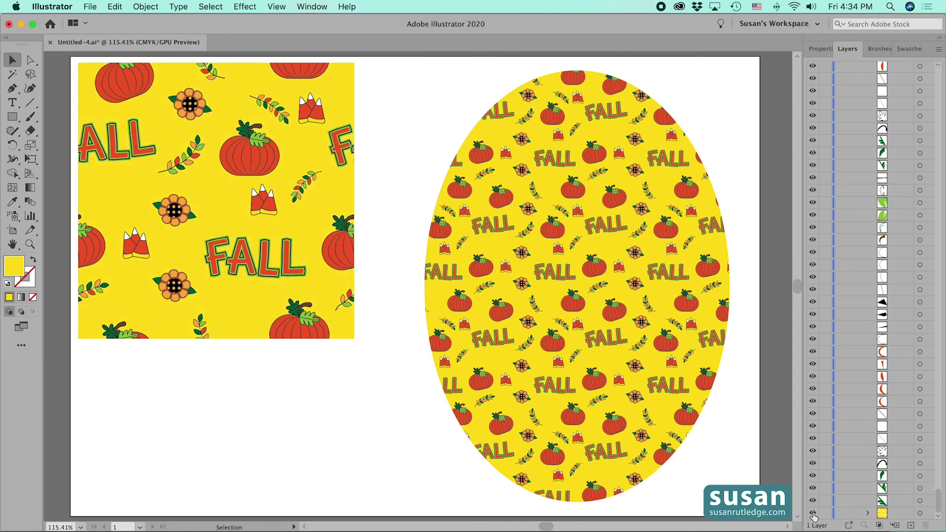
left_click(919, 513)
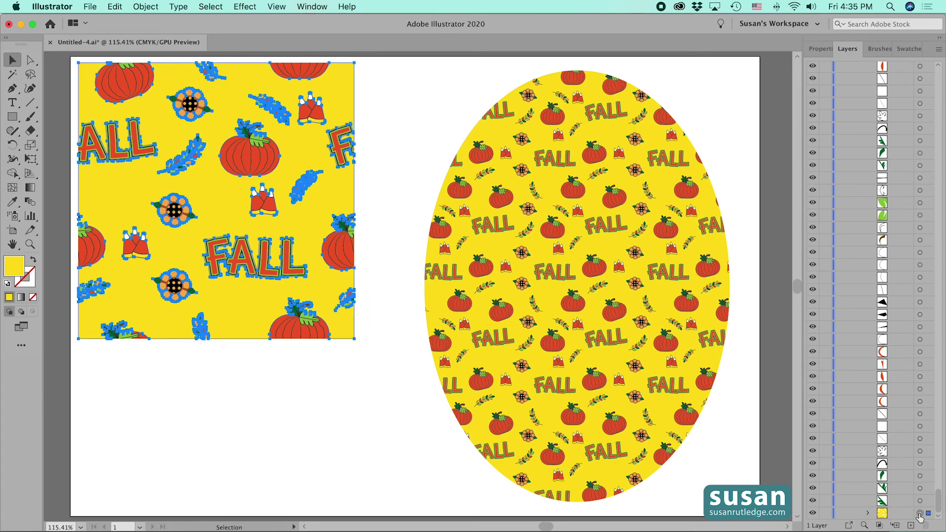
- Set the fill of the selected yellow background group in the tile to None
left_click(816, 48)
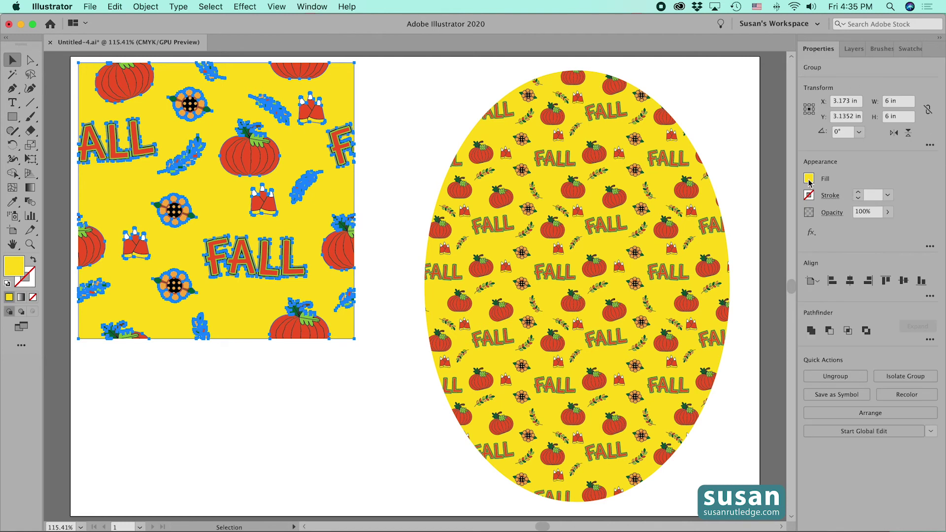
left_click(809, 180)
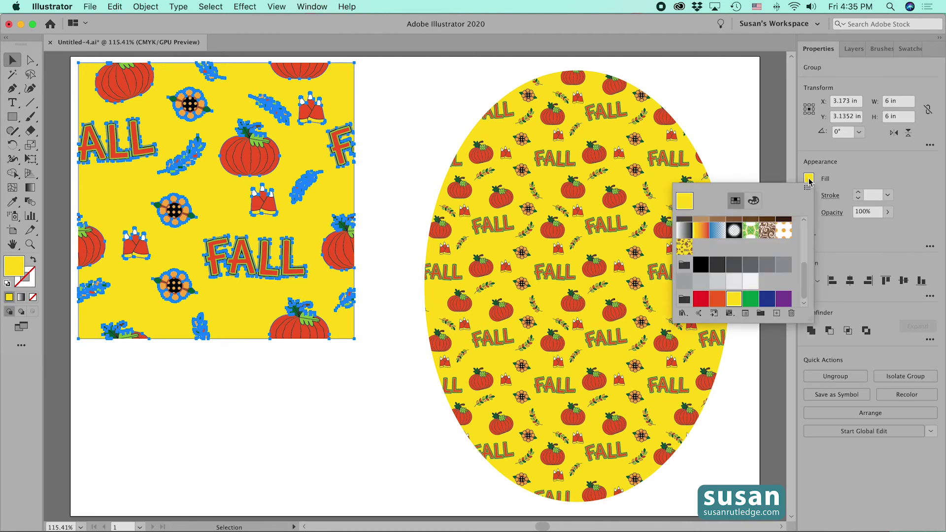
left_click_drag(806, 291, 801, 235)
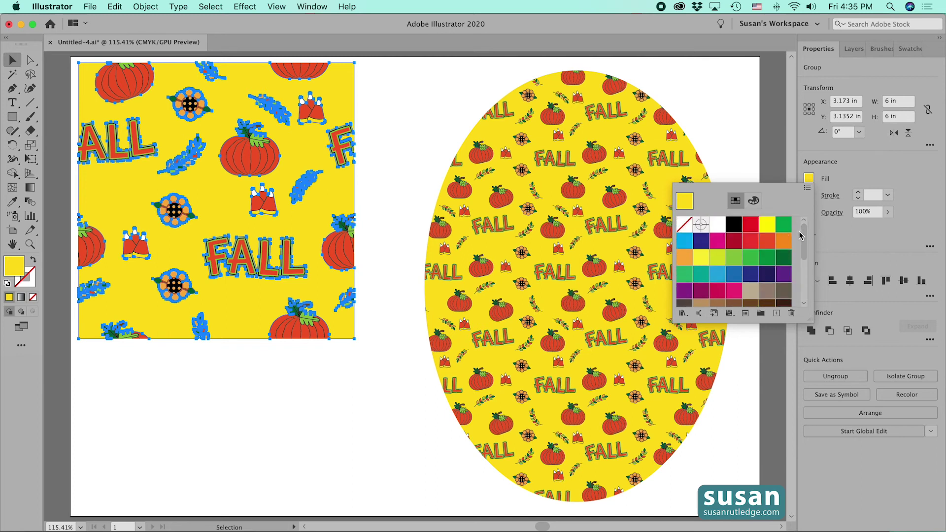
left_click(685, 227)
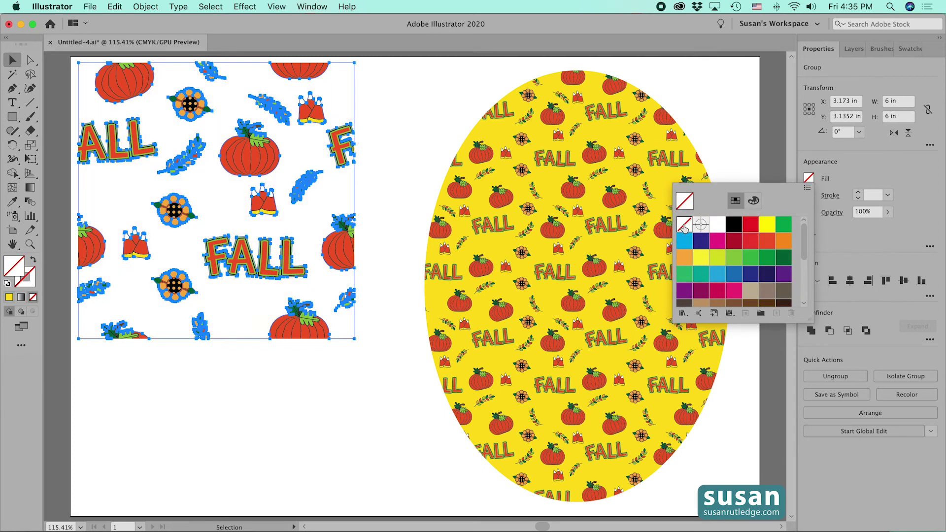
left_click(384, 150)
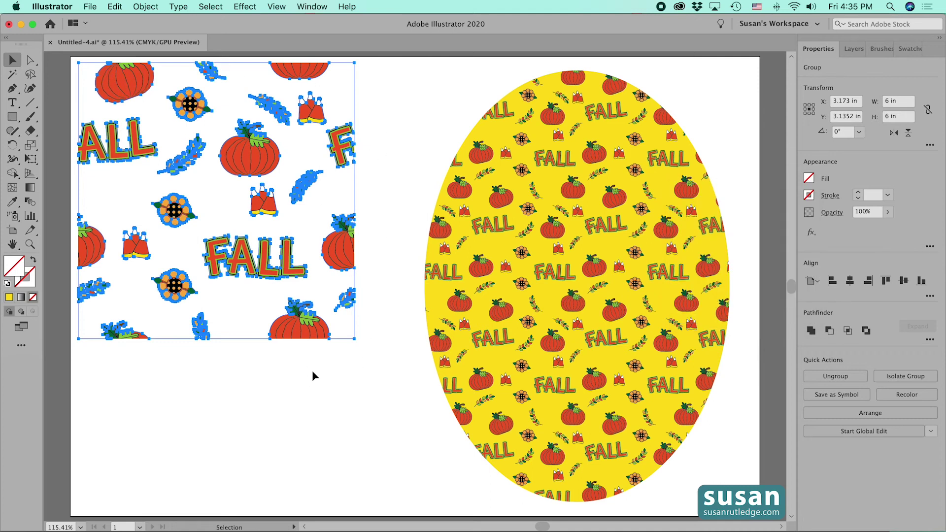
- Select the whole tile artwork without its background and save it as a new pattern swatch beside the yellow one
key("ctrl+shift+o")
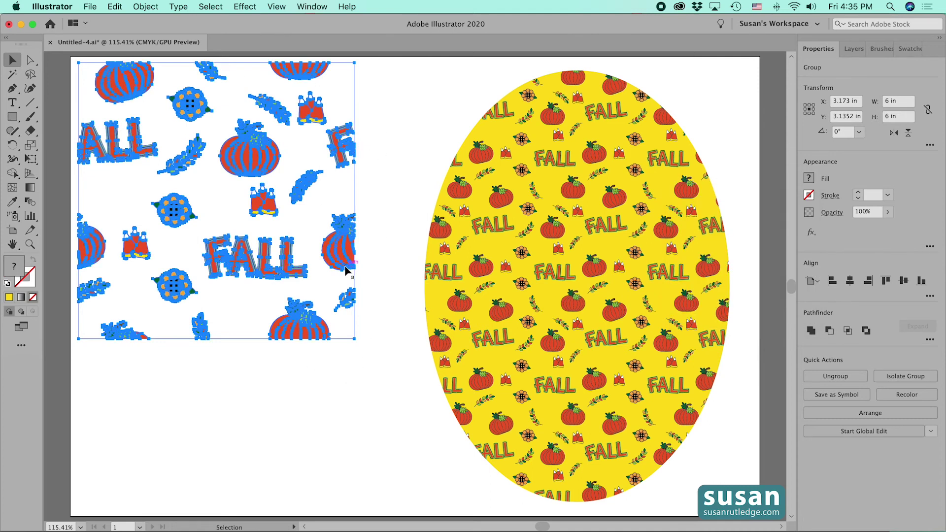
left_click(912, 50)
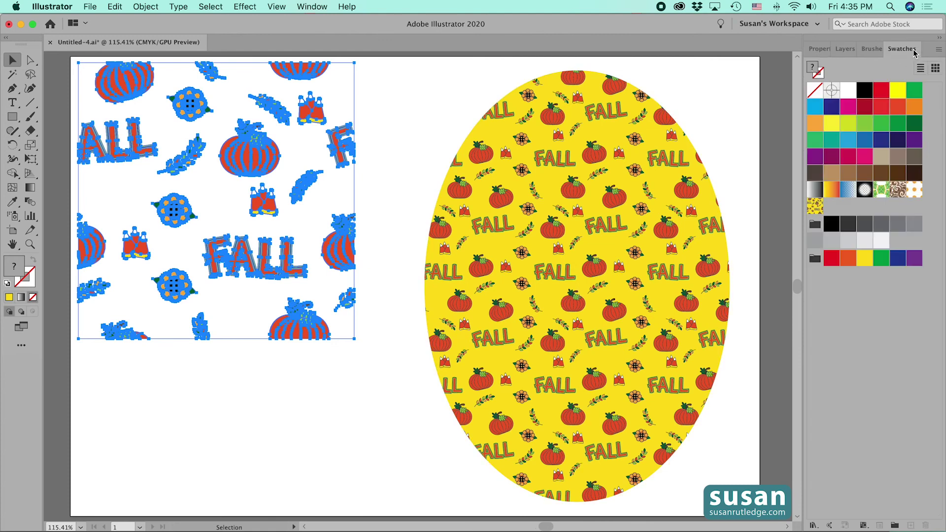
left_click_drag(334, 255, 839, 207)
- Fill the ellipse with the transparent fall pattern, then paste a copy directly behind it and fill that copy black
left_click(601, 227)
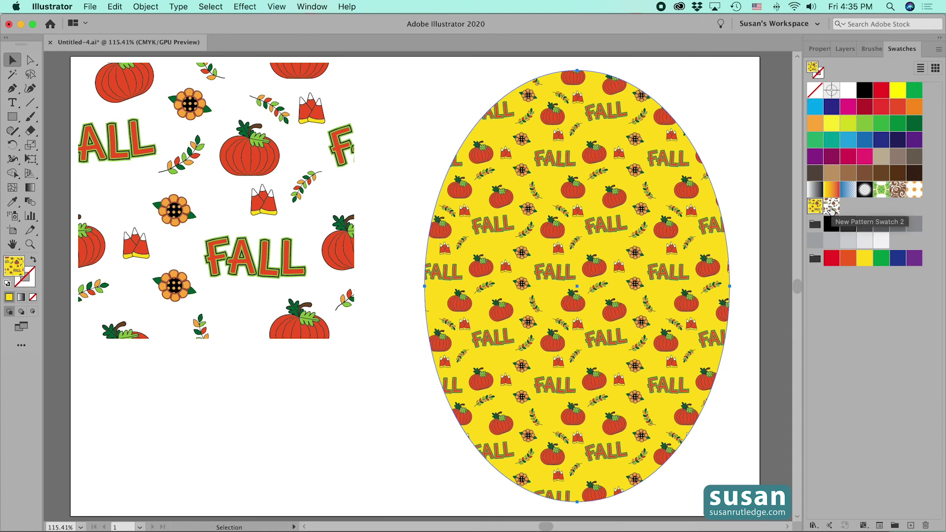
left_click(831, 207)
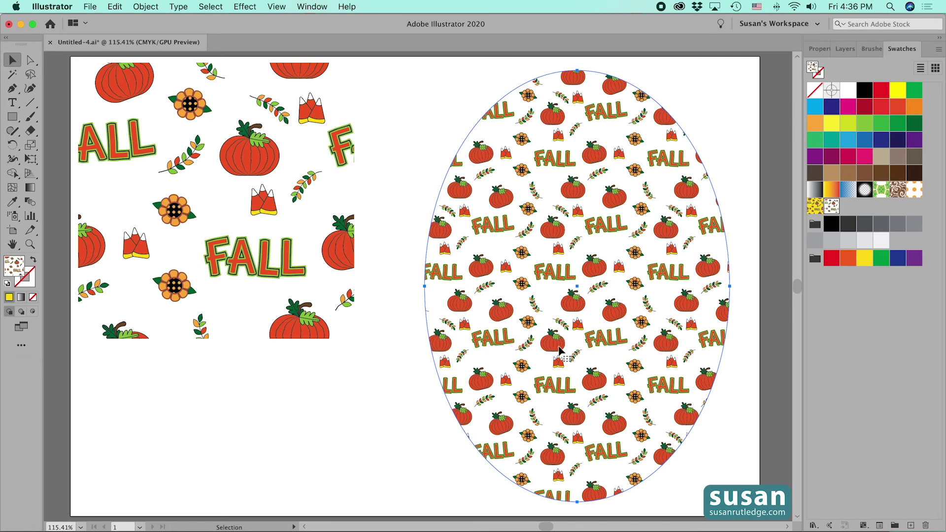
key("super+c")
key("super+b")
left_click(865, 91)
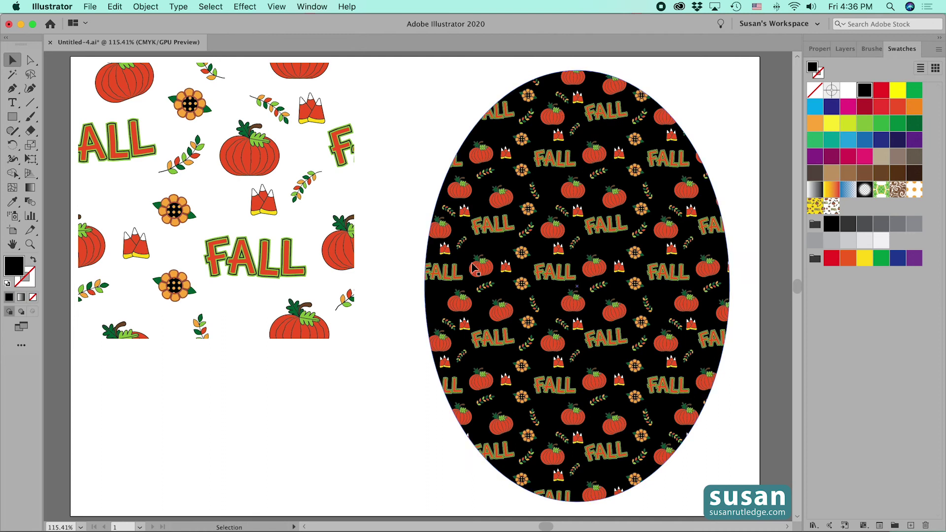
- Hide both the pattern-filled ellipse and the black ellipse in Layer 1
left_click(649, 441)
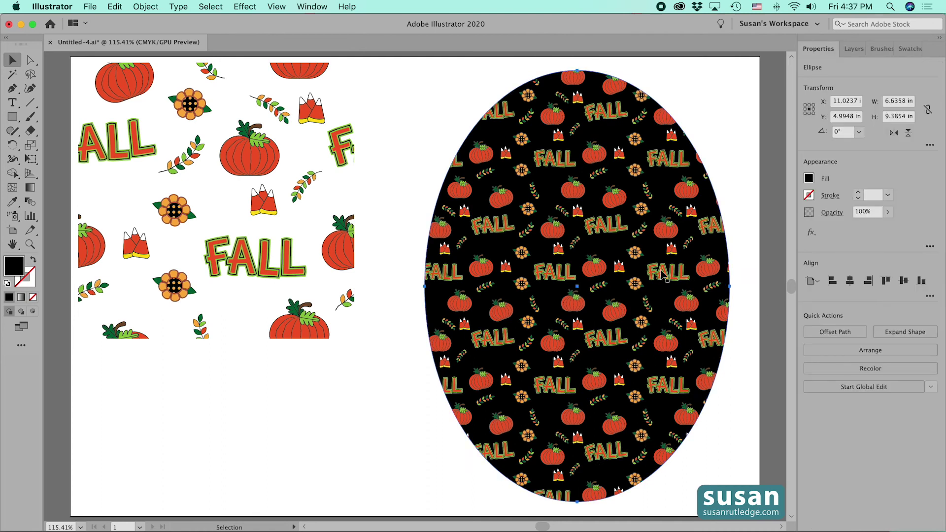
left_click(857, 49)
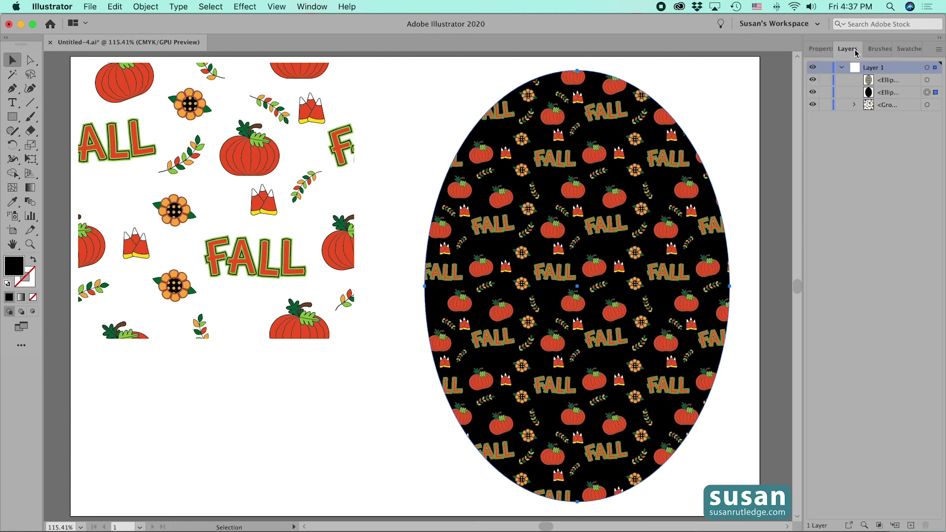
left_click(812, 80)
left_click(812, 93)
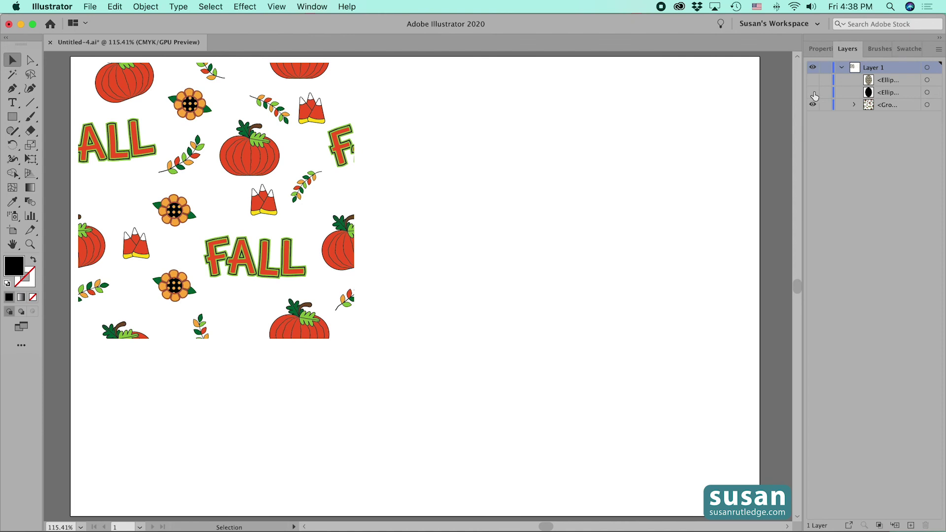
- Create a 7 by 5 in rectangle and move it fully onto the artboard beside the tile
left_click(13, 118)
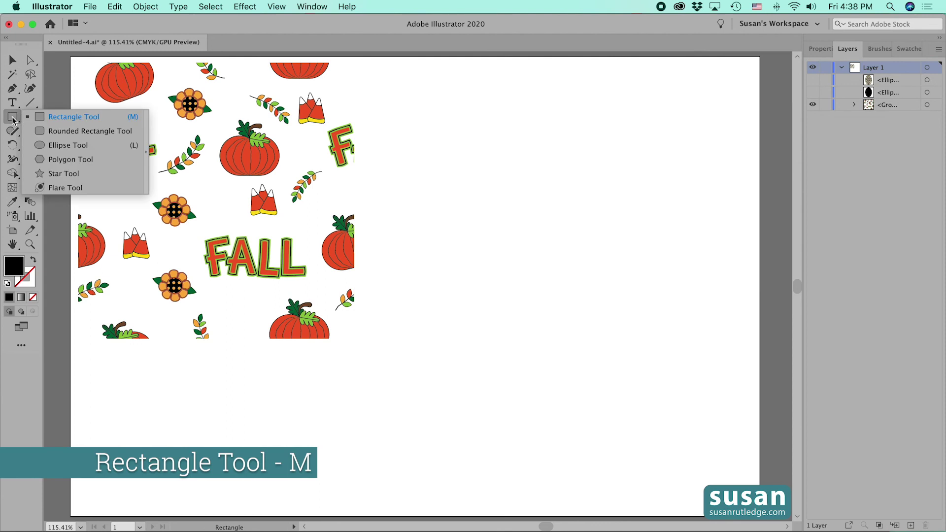
left_click(505, 207)
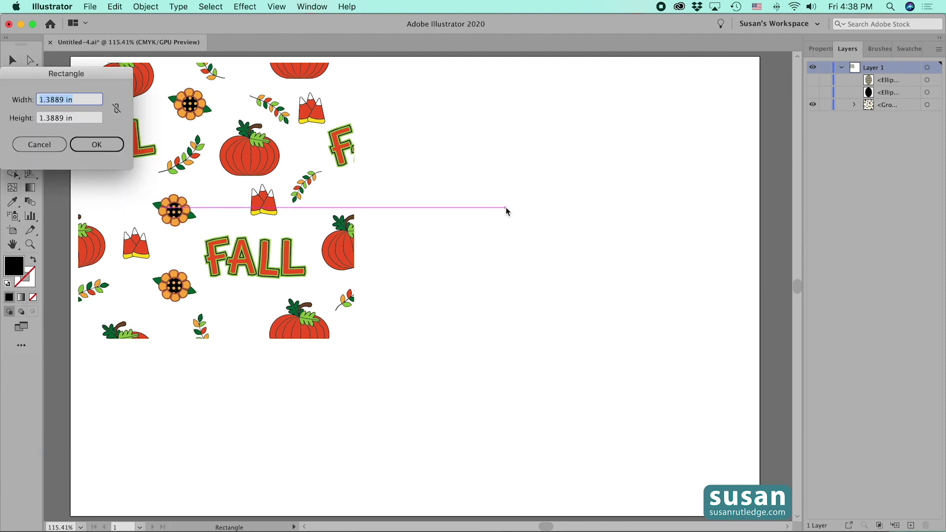
key("BackSpace")
type("7")
key("Tab")
type("5")
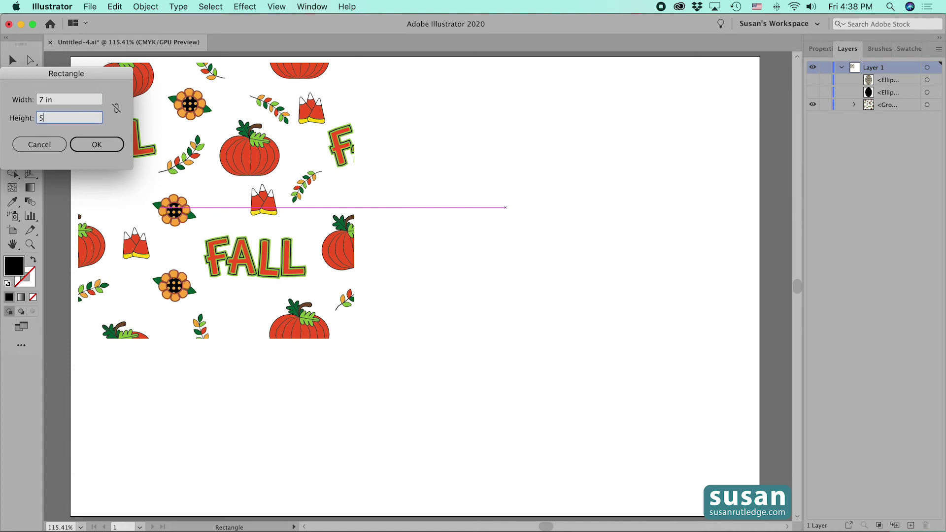
key("Return")
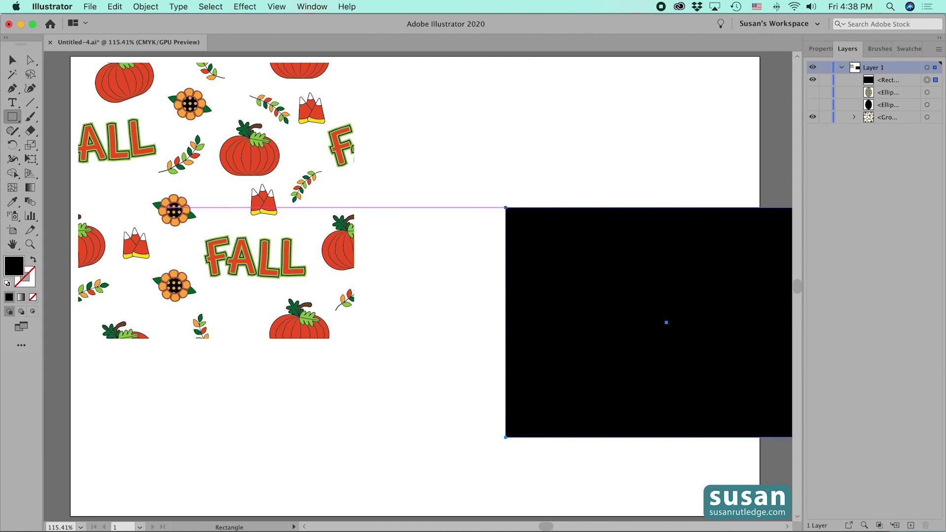
key("v")
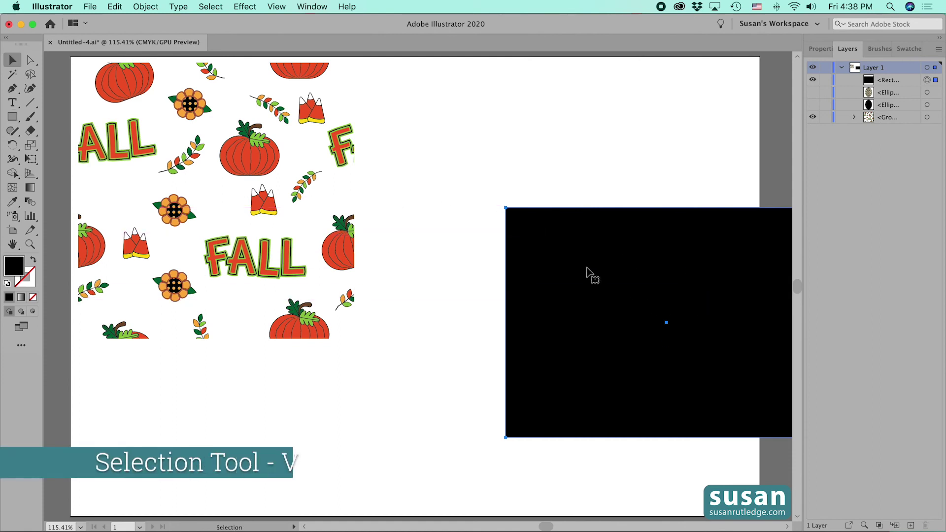
left_click_drag(616, 257, 519, 204)
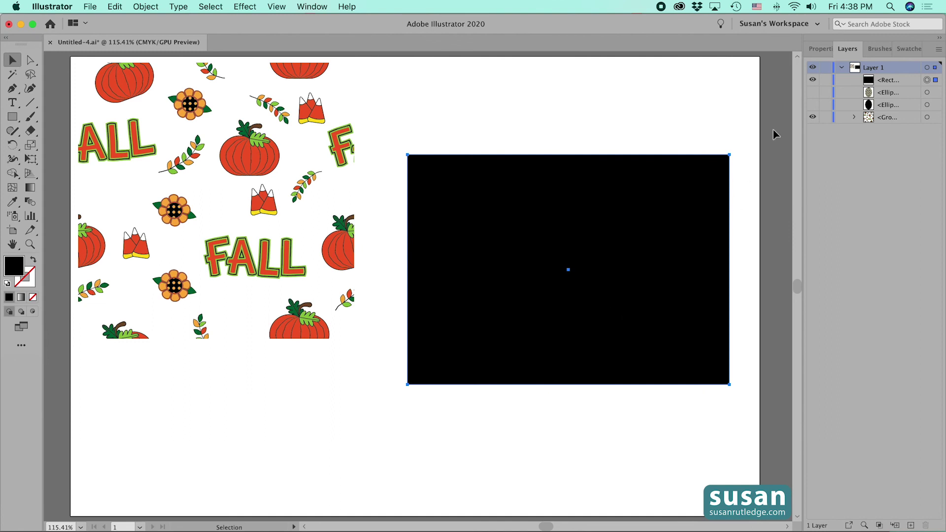
- Set the rectangle's fill to None and its stroke to the yellow fall pattern swatch
left_click(826, 49)
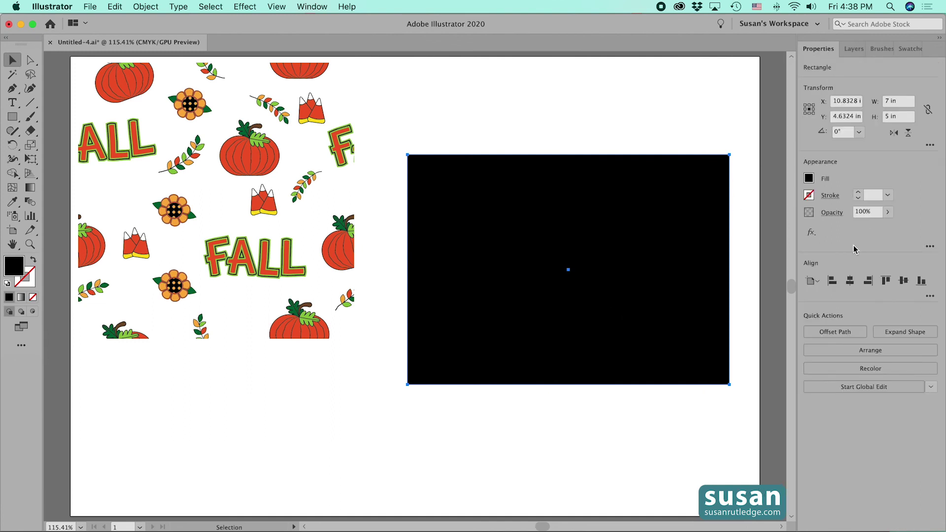
left_click(810, 179)
left_click(684, 225)
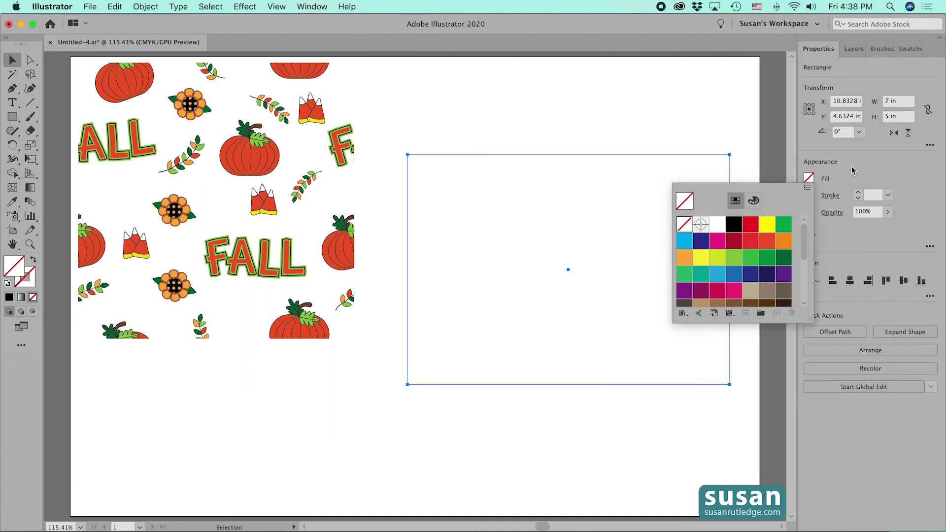
left_click(808, 195)
scroll(803, 261, "down", 5)
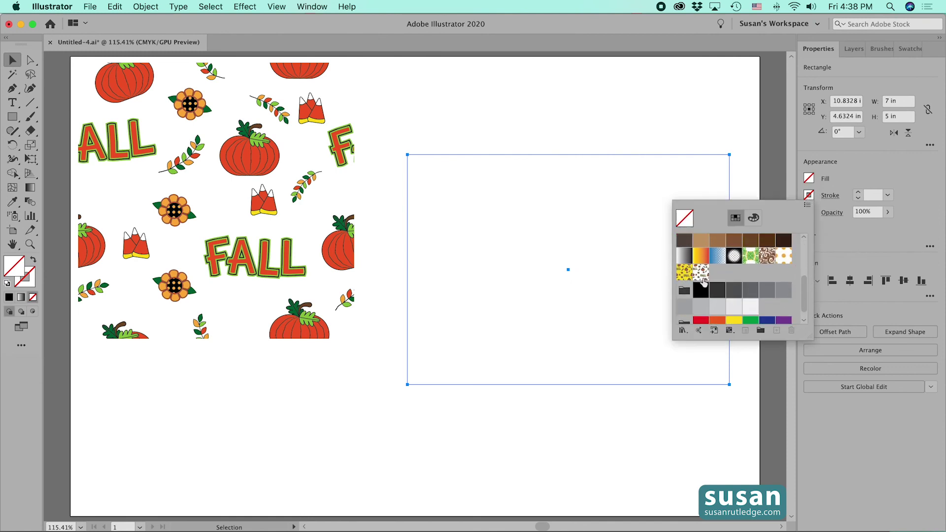
left_click(685, 276)
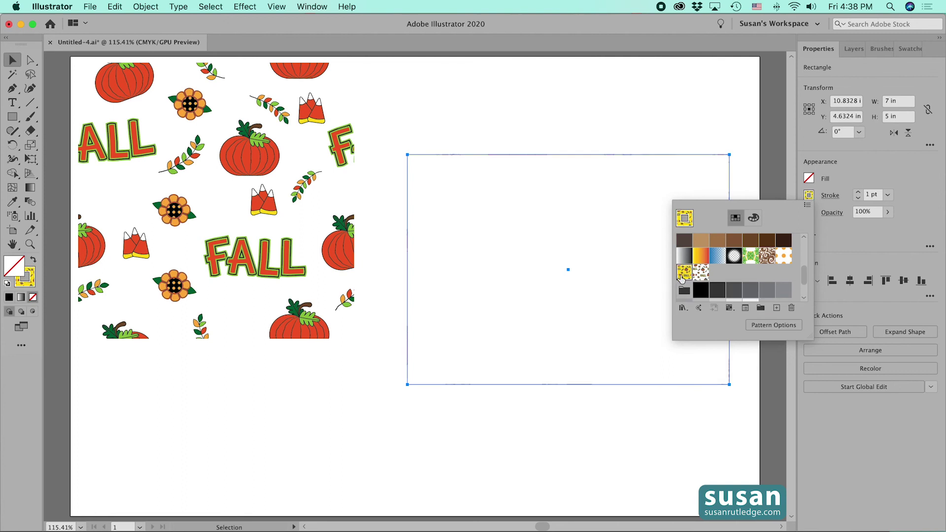
- Increase the rectangle's stroke weight to 46 pt and align the stroke to the inside of the path
left_click(860, 193)
left_click(860, 192)
left_click(860, 192)
left_click(859, 192)
left_click(860, 192)
left_click(859, 192)
left_click(859, 192)
left_click(859, 192)
left_click(859, 192)
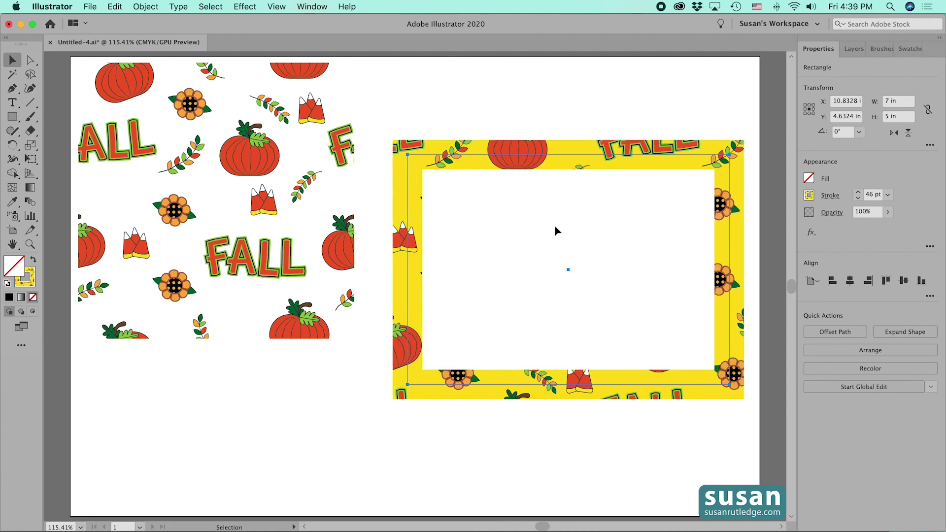
left_click(830, 196)
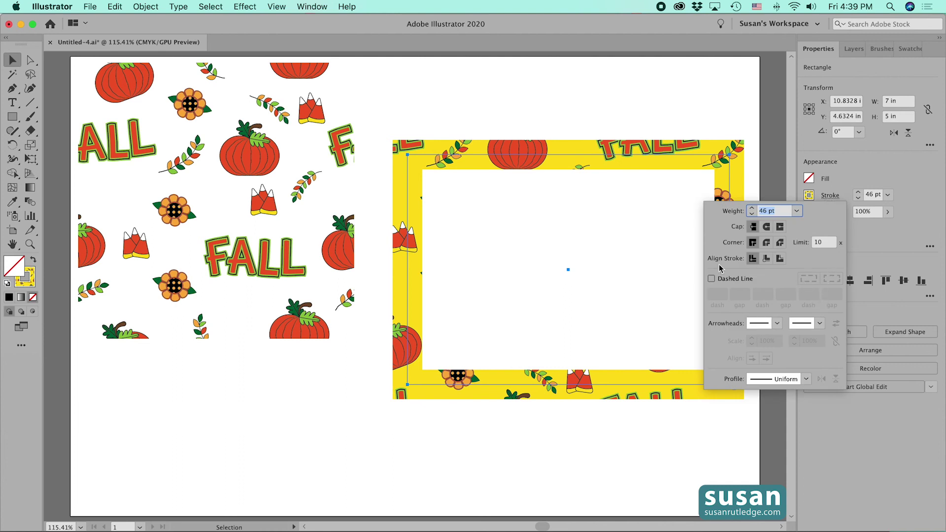
left_click(766, 260)
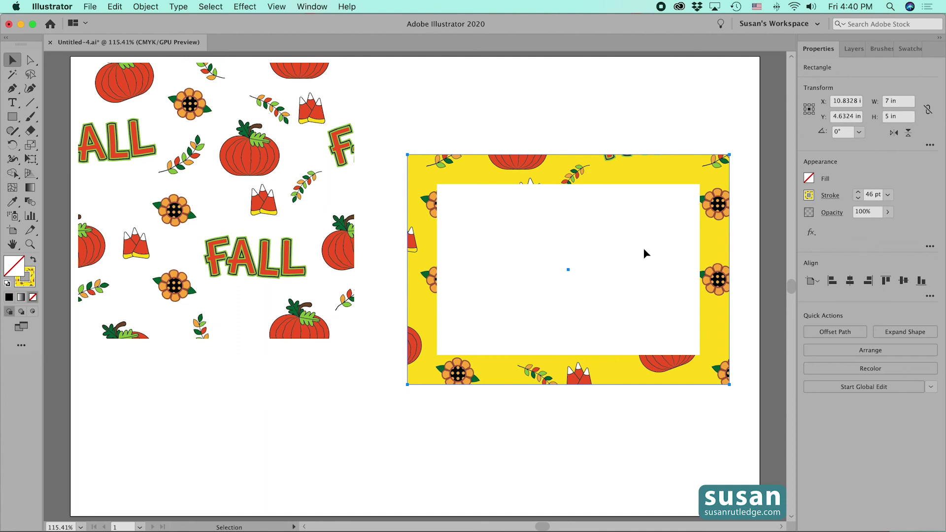
- Convert the rectangle's patterned stroke into a filled shape with Outline Stroke
left_click(143, 7)
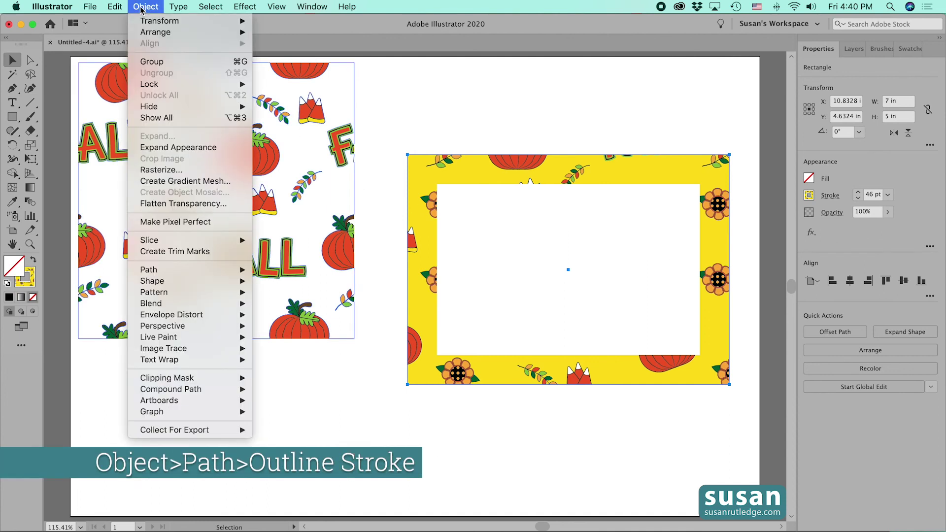
mouse_move(194, 273)
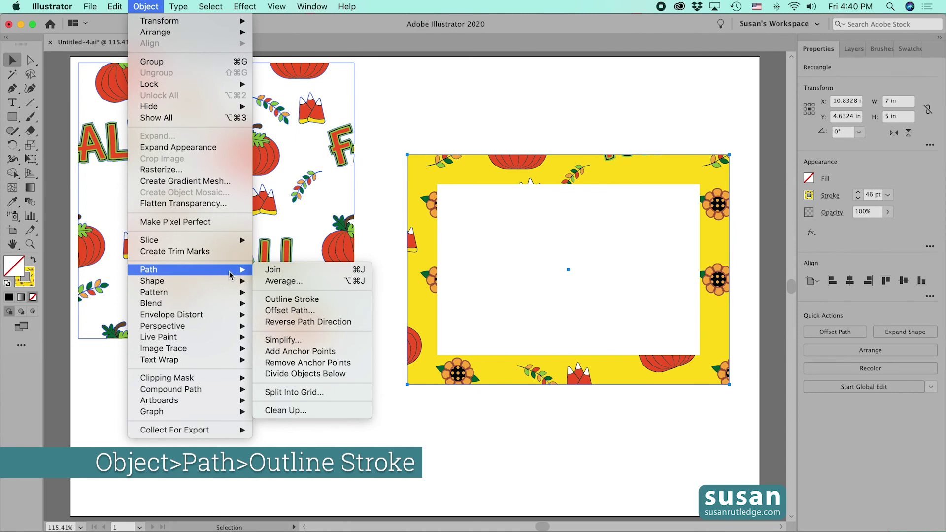
left_click(283, 299)
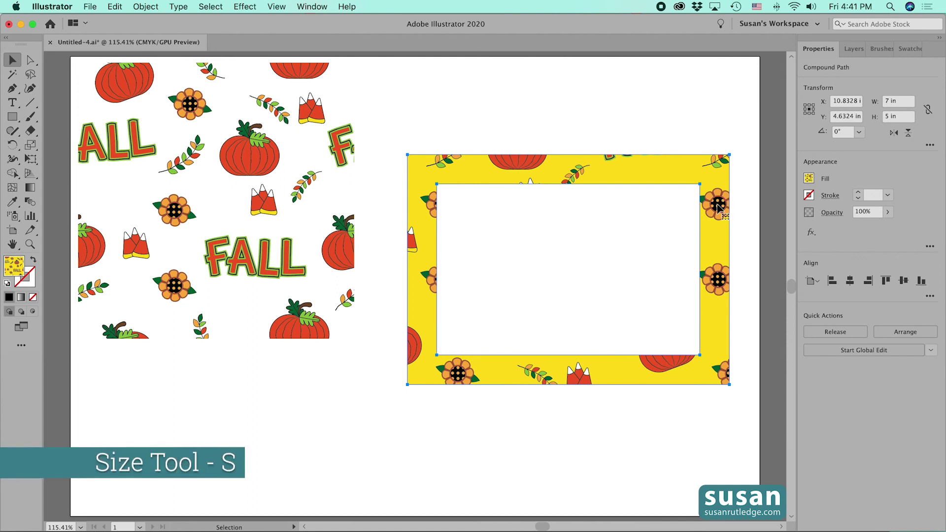
- Scale down only the pattern inside the frame proportionally with the Scale tool, keeping the frame's size, and deselect it
key("s")
left_click_drag(713, 160, 709, 170)
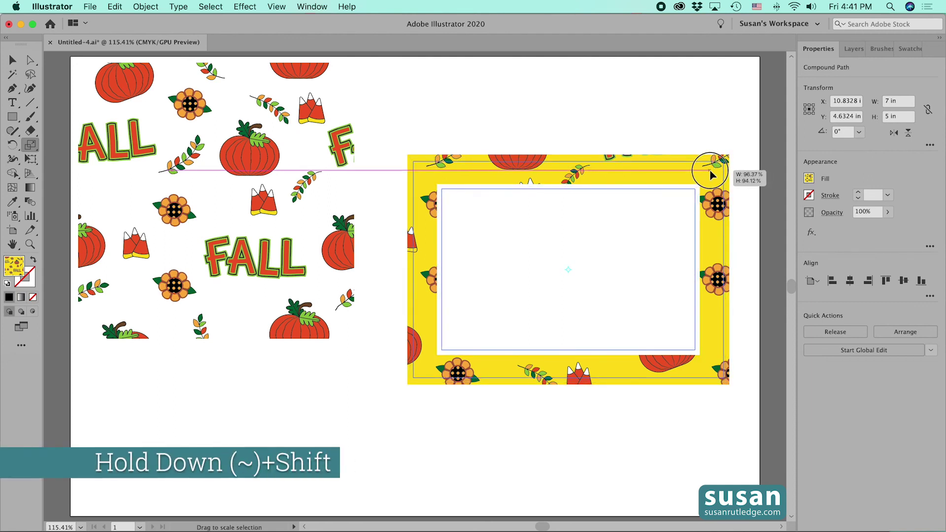
left_click_drag(710, 169, 666, 240)
key("shift+asciitilde")
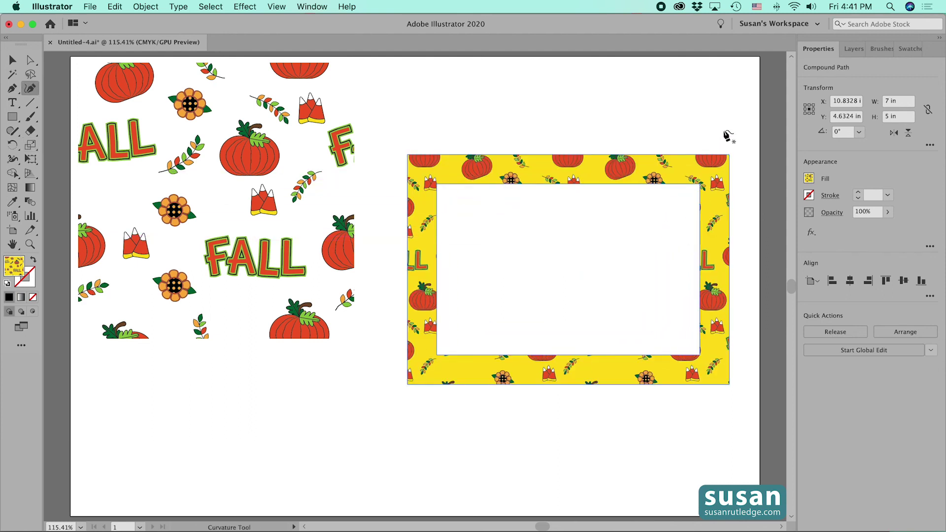
key("v")
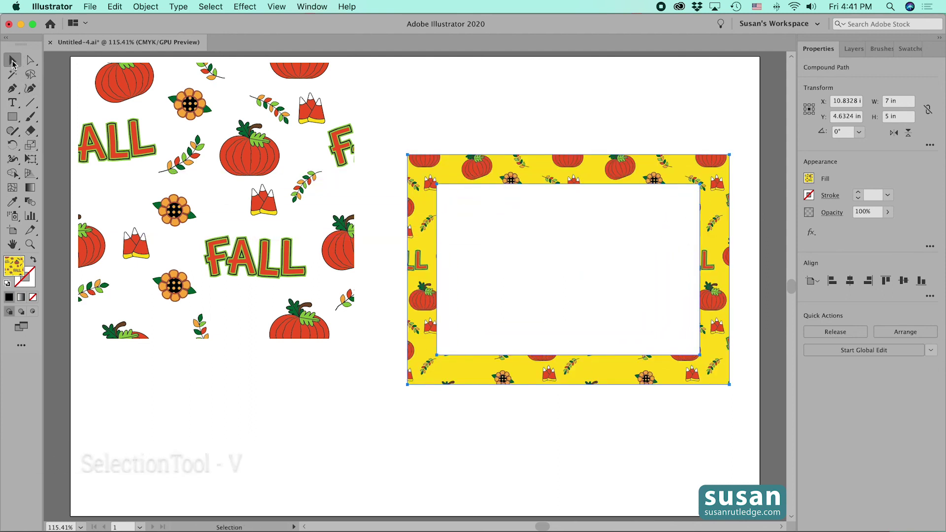
left_click(649, 457)
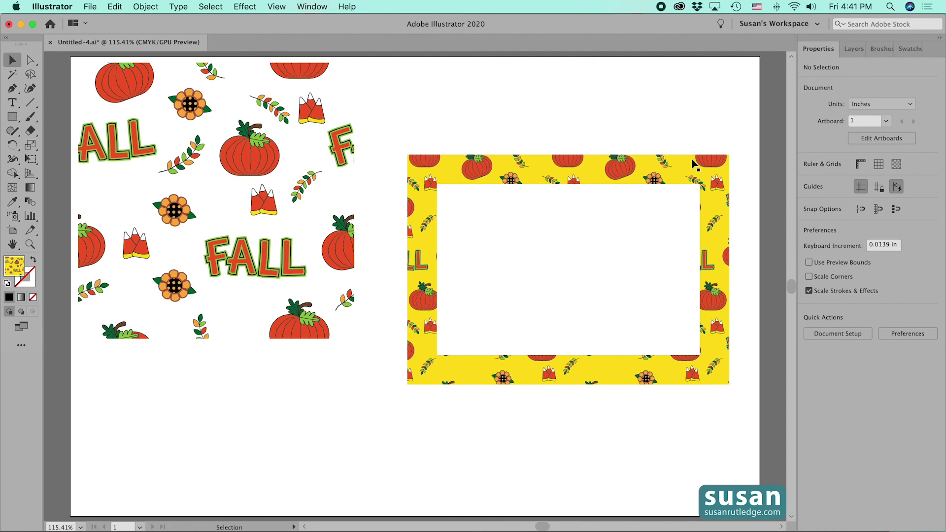
- Give the pattern-filled frame a 1 pt black stroke
left_click(659, 169)
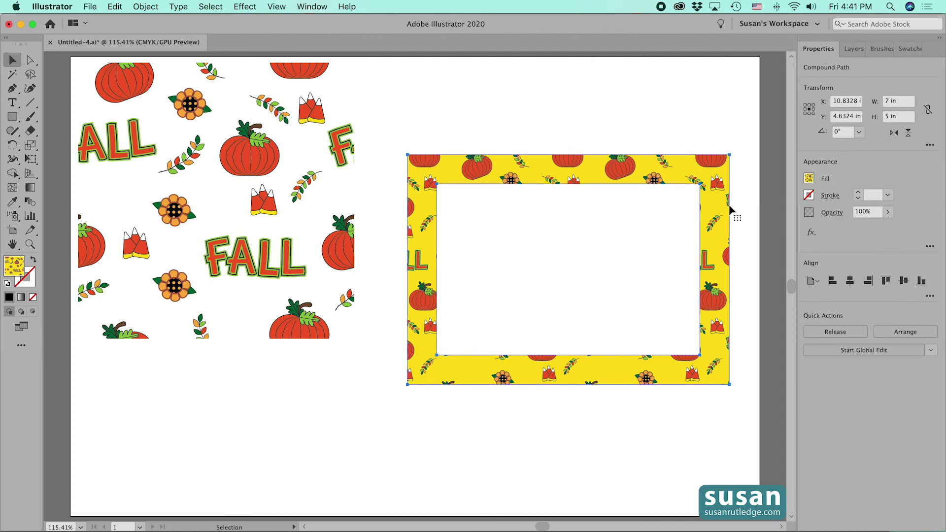
left_click(809, 197)
left_click(734, 241)
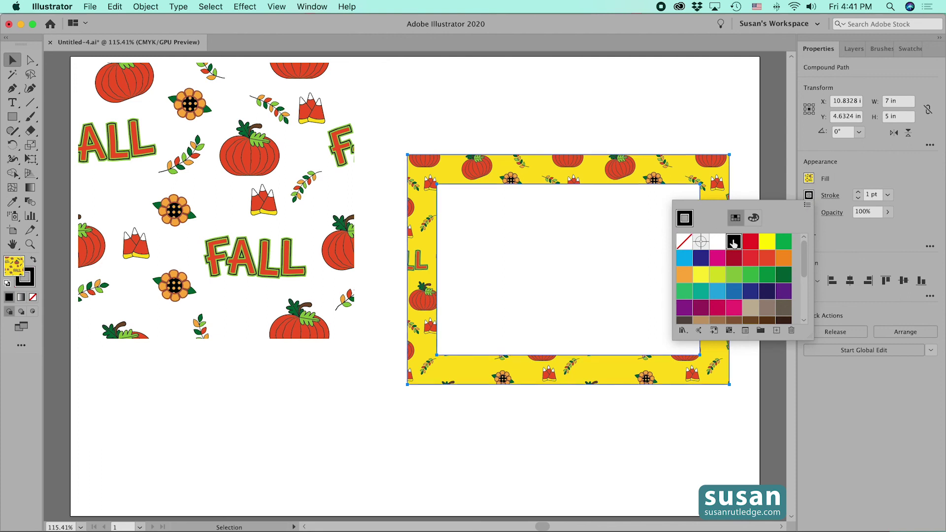
left_click(858, 229)
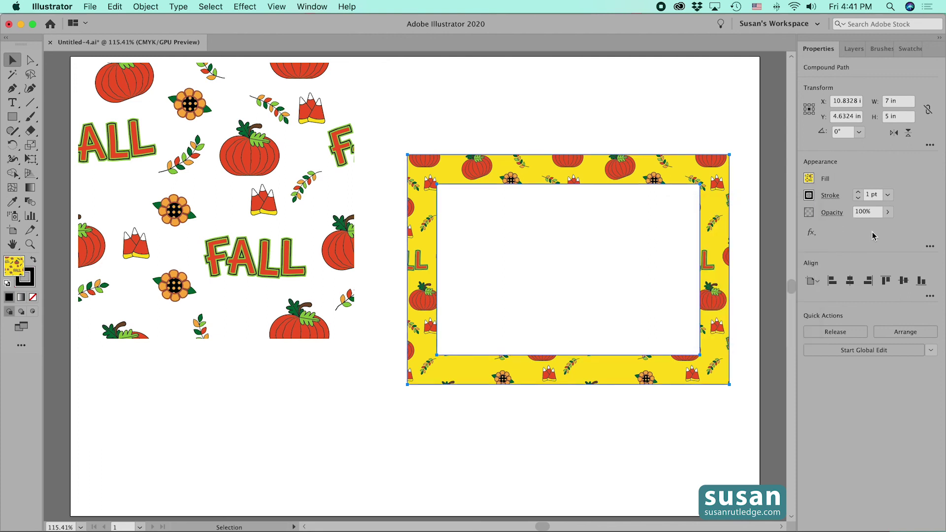
left_click(746, 284)
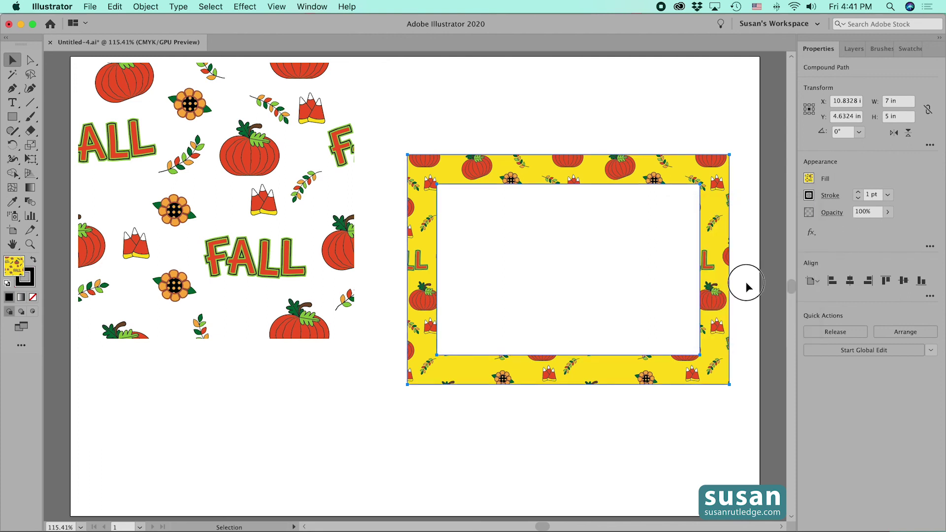